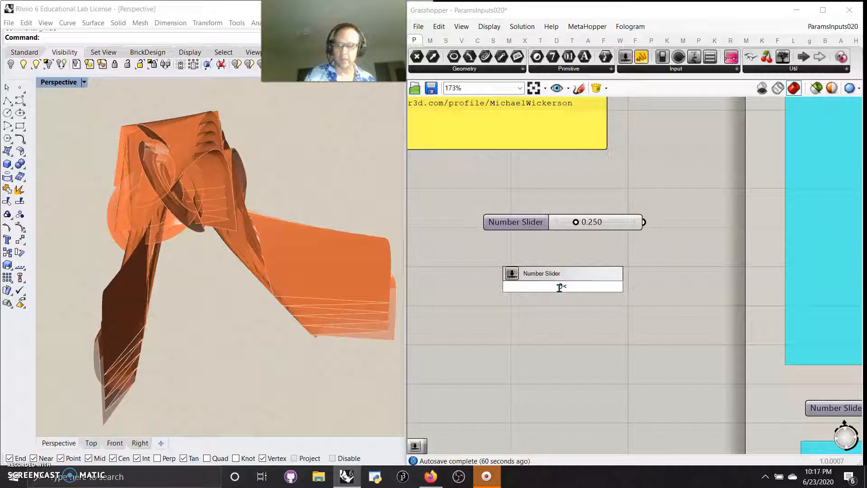
Create a number slider below the existing 0.250 slider with the value .250 in a range from 0 to 10.
text(250<10.00)
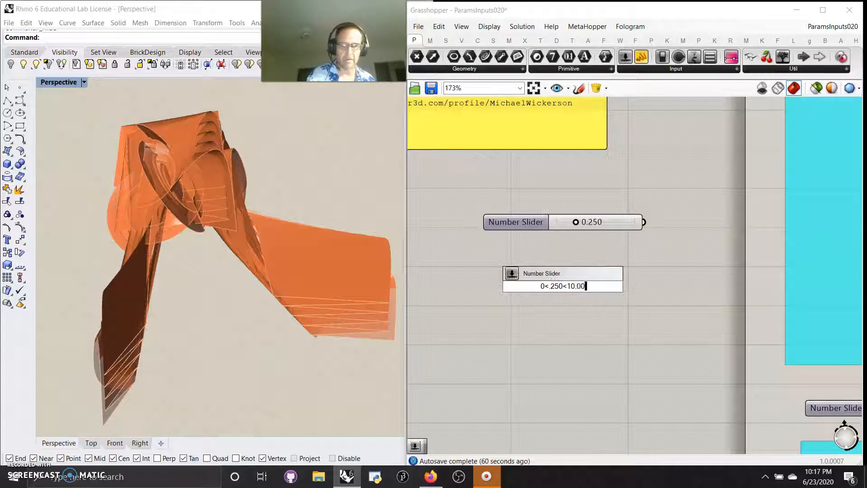
key(BackSpace)
key(BackSpace)
key(Return)
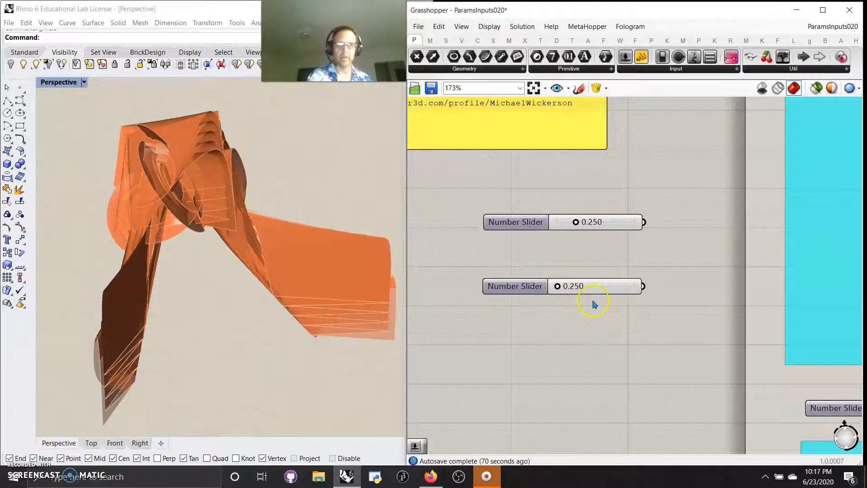
Set the new slider to 1.175 and the one above it to 0.314, closing the gap between them.
mouse_move(559, 289)
mouse_down()
mouse_move(641, 288)
mouse_move(568, 292)
mouse_up()
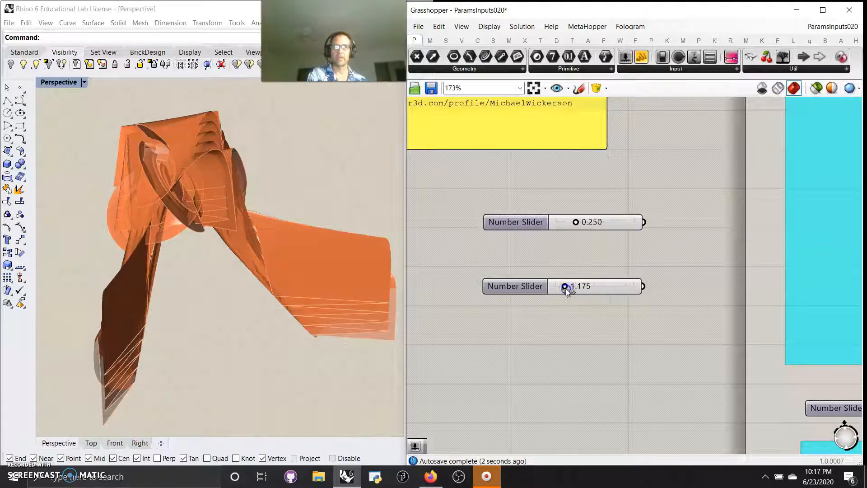
mouse_move(576, 224)
mouse_down()
mouse_move(641, 223)
mouse_move(559, 235)
mouse_move(591, 232)
mouse_move(581, 231)
mouse_up()
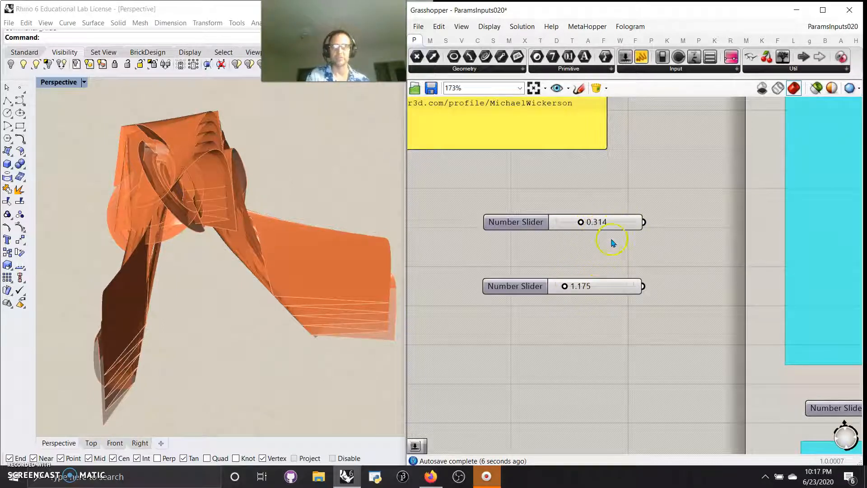
drag(599, 290, 599, 254)
Edit the standalone 0.223 slider between the two coloured groups and set its rounding to integer numbers.
right_drag(647, 370, 471, 291)
scroll(691, 316, down, 2)
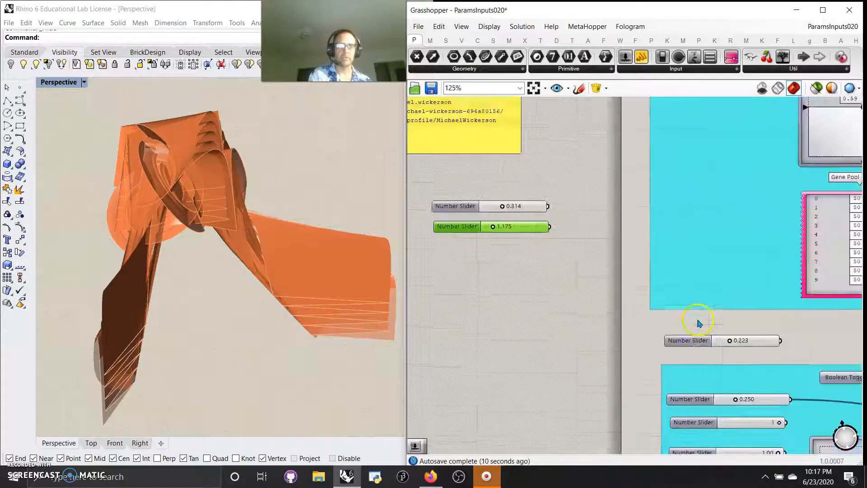
right_click(701, 371)
click(668, 362)
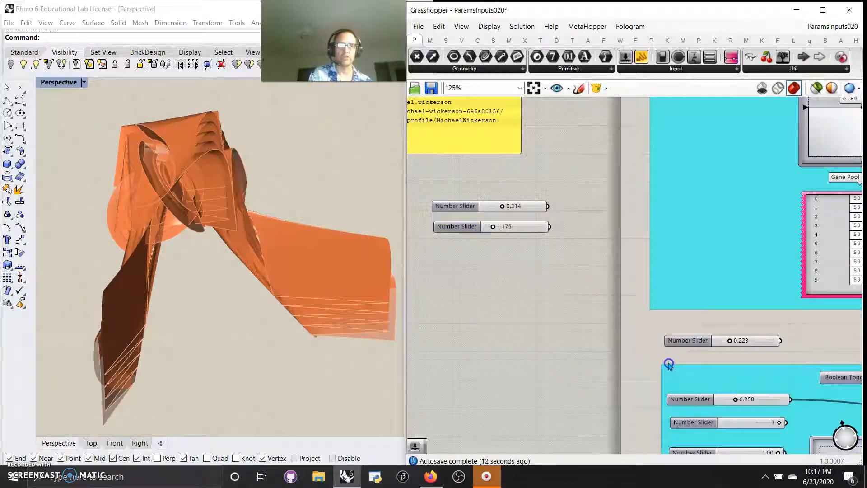
right_click(719, 340)
click(742, 380)
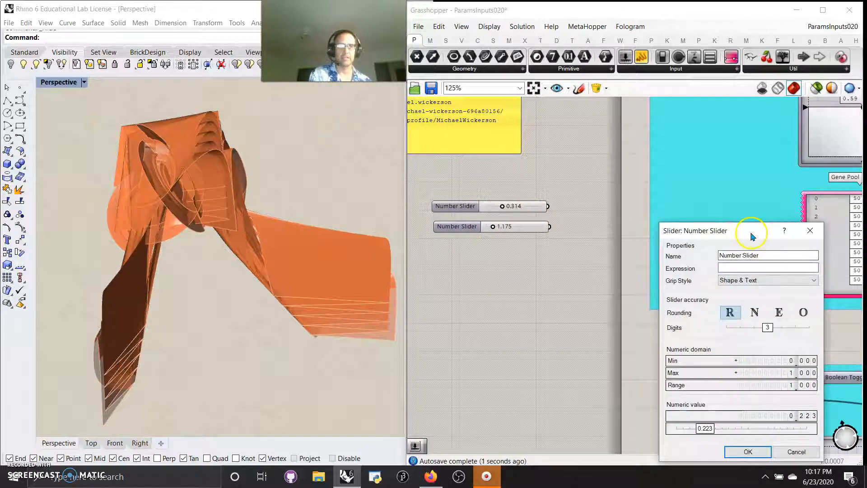
drag(752, 230, 728, 163)
click(731, 244)
click(707, 245)
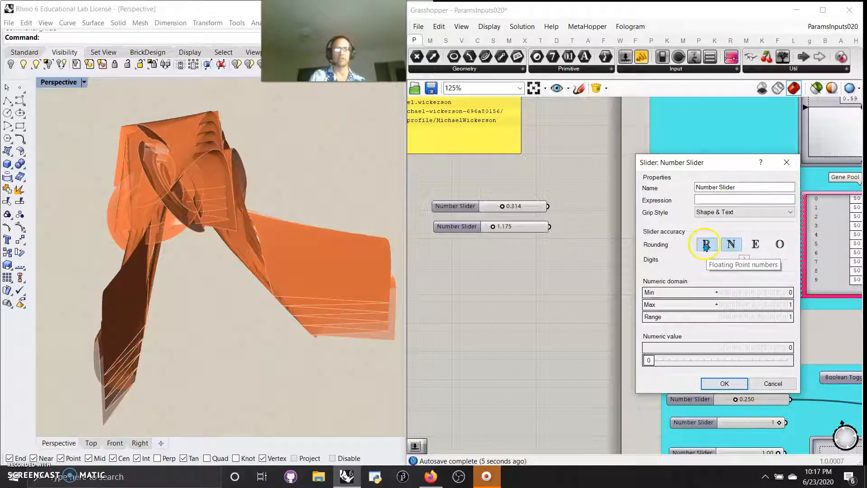
click(731, 245)
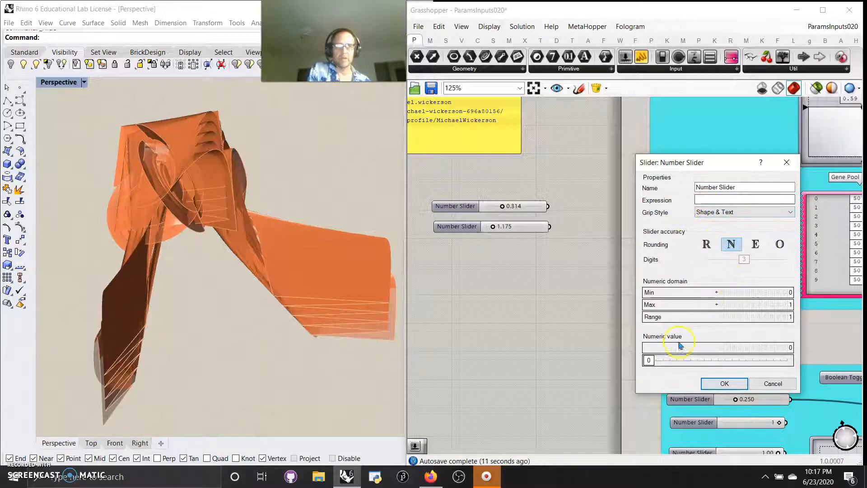
Set the slider's numeric domain to a maximum of 31 and a minimum of -3.
drag(650, 361, 708, 357)
click(648, 360)
drag(787, 305, 783, 266)
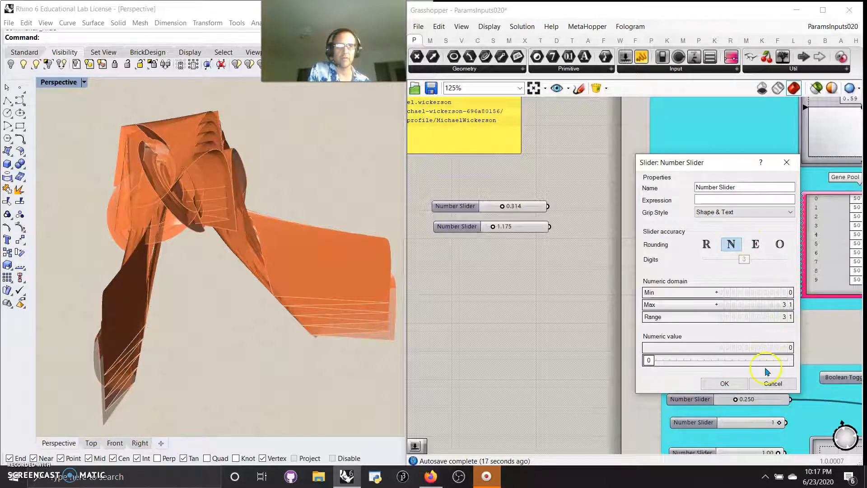
click(717, 292)
drag(789, 294, 788, 260)
click(717, 292)
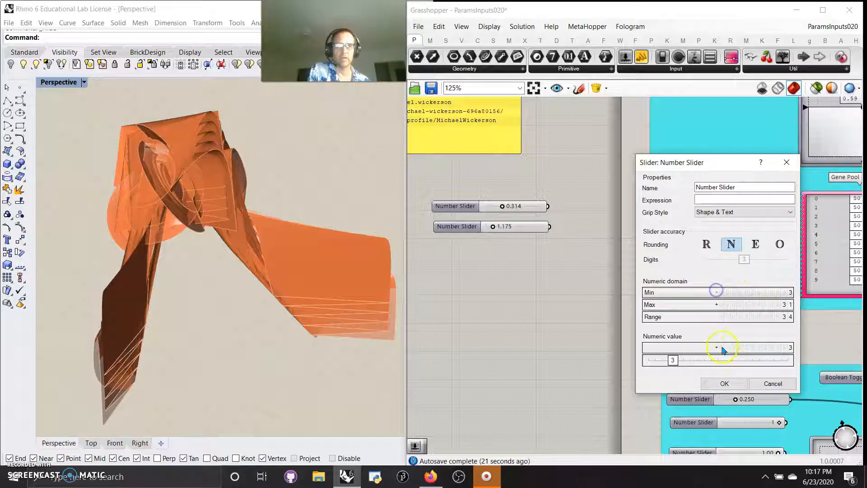
Set the slider's numeric value to 18 and accept the slider settings.
click(674, 359)
click(738, 385)
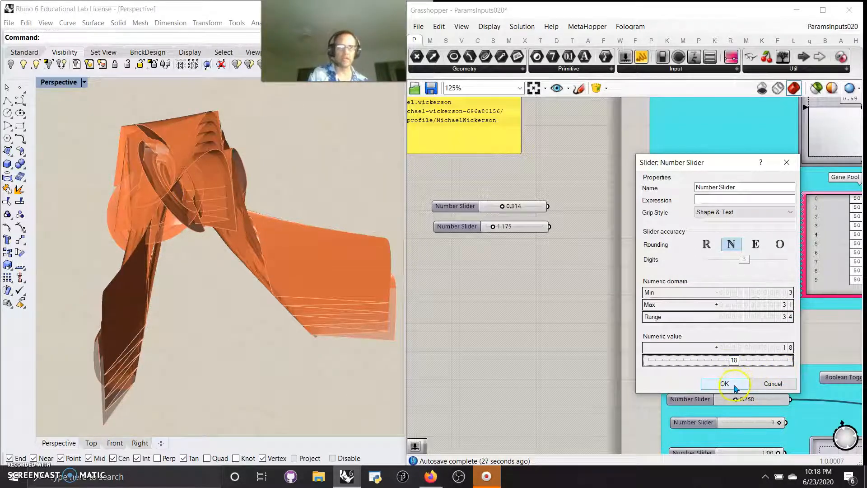
click(737, 383)
Set a snapping value of 5 for the standalone slider.
right_click(724, 340)
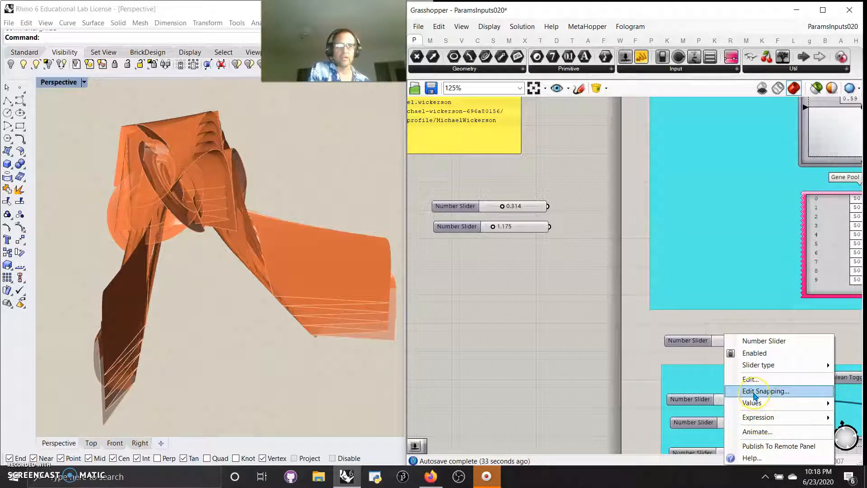
click(755, 396)
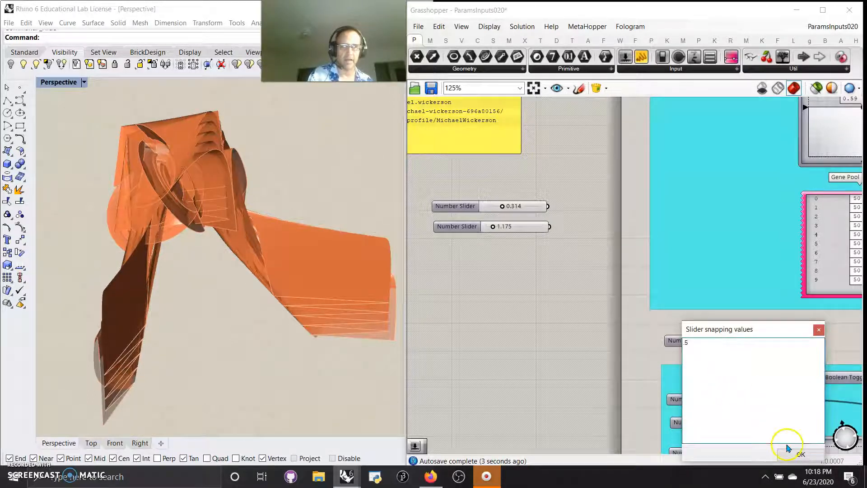
click(799, 453)
right_click(724, 340)
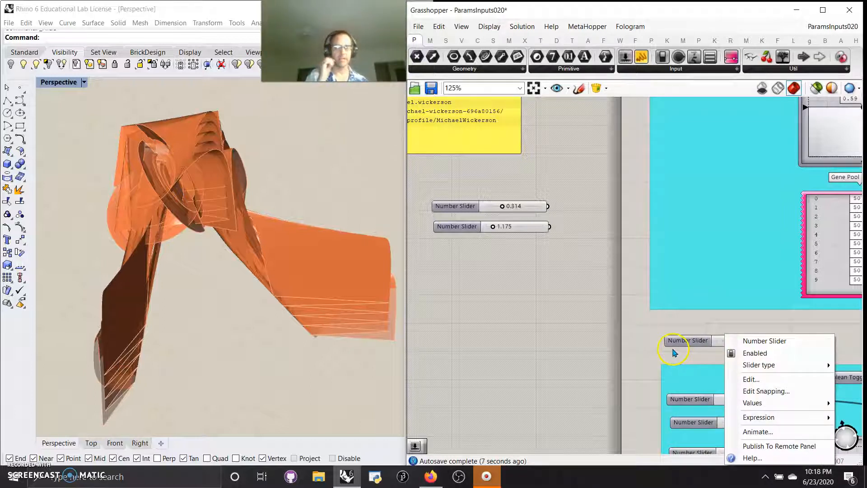
click(684, 326)
Set the wired slider at the top of the group's slider column to 0.215.
right_drag(721, 376, 569, 222)
right_drag(573, 261, 562, 199)
mouse_move(574, 184)
mouse_down()
mouse_move(556, 183)
mouse_move(620, 189)
mouse_move(552, 186)
mouse_move(570, 188)
mouse_up()
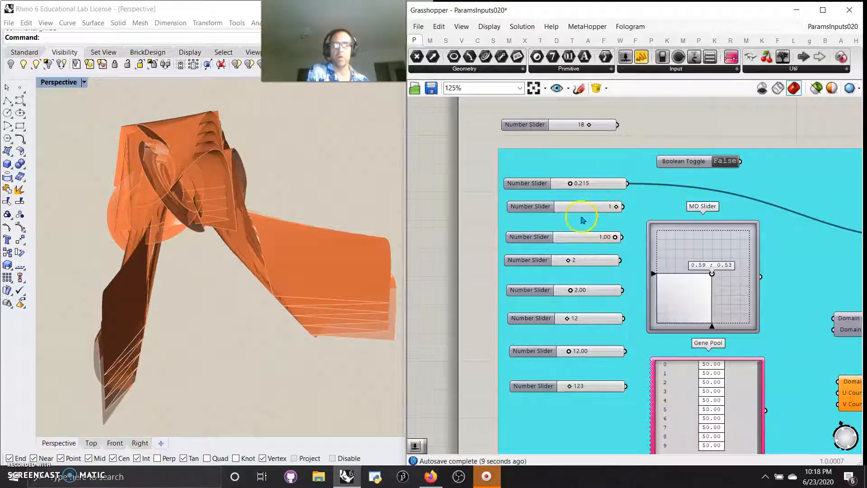
double_click(594, 210)
key(Return)
click(632, 221)
drag(632, 227, 594, 228)
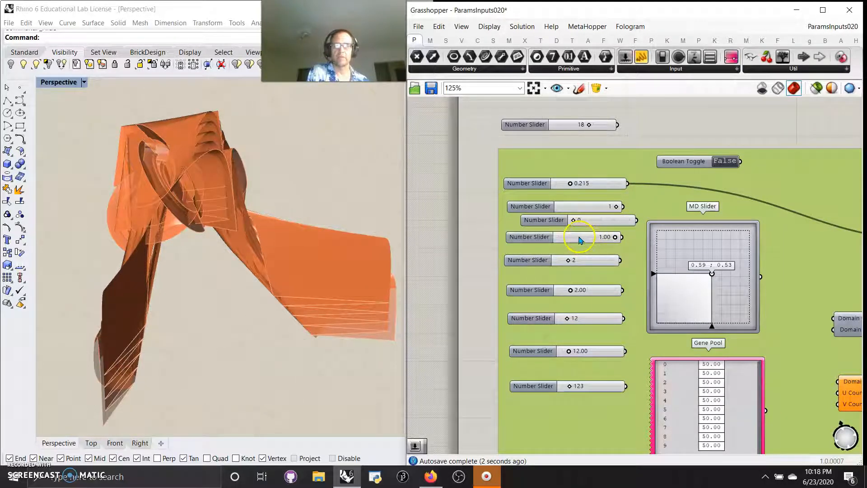
mouse_move(579, 236)
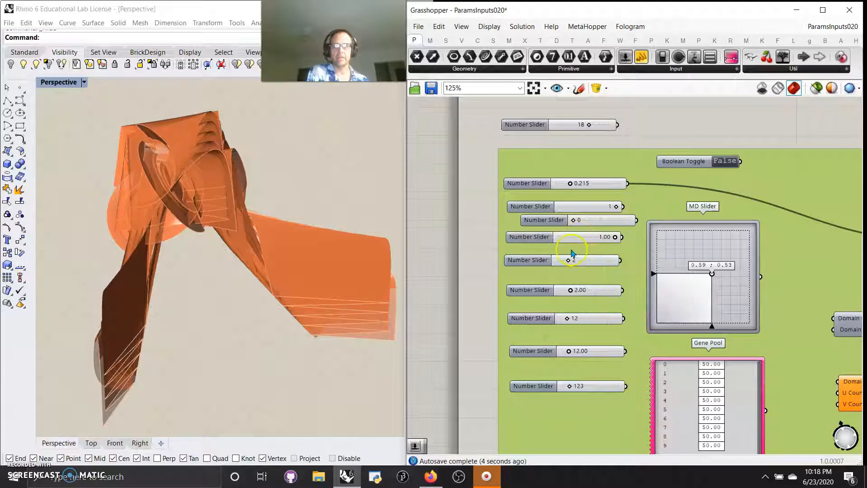
click(589, 224)
key(Delete)
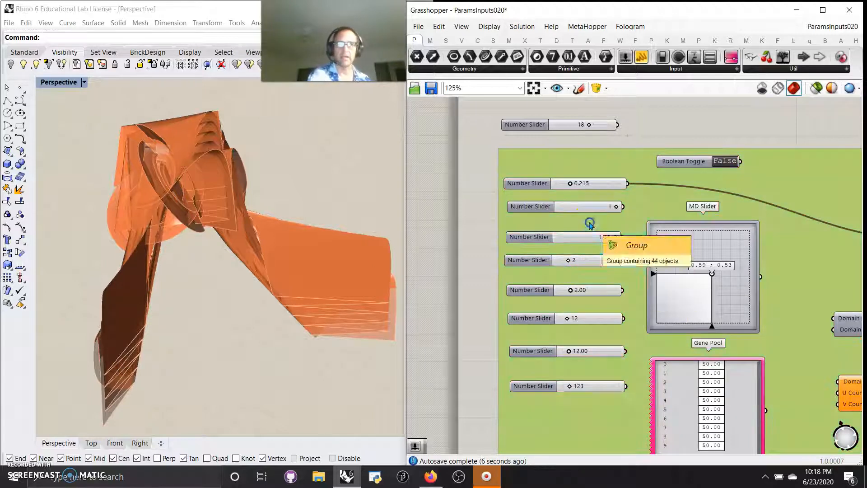
Add a decimal slider from the value .45 between the 1 and 1.00 sliders, and set it to 0.41.
double_click(589, 221)
text(.)
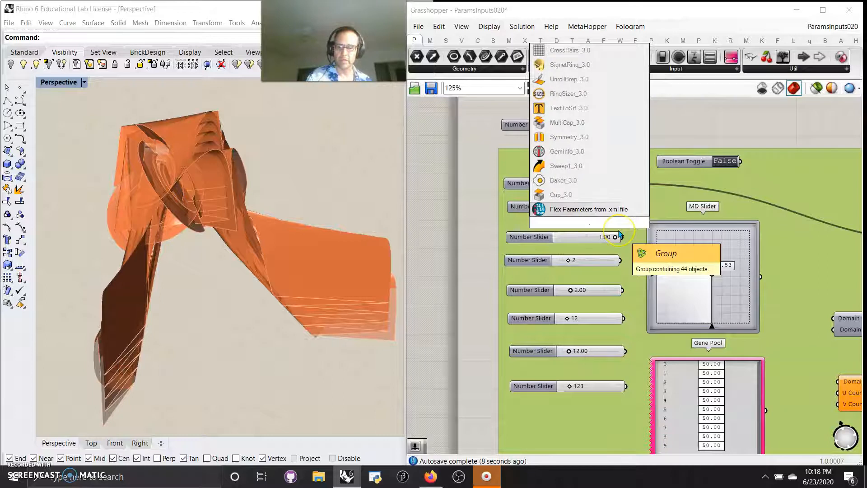
text(45)
key(Return)
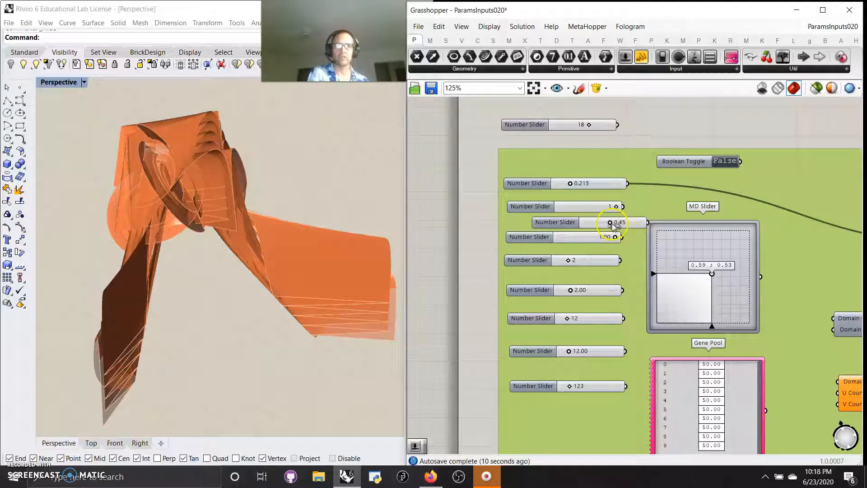
mouse_move(603, 224)
mouse_down()
mouse_move(626, 224)
mouse_move(608, 231)
mouse_up()
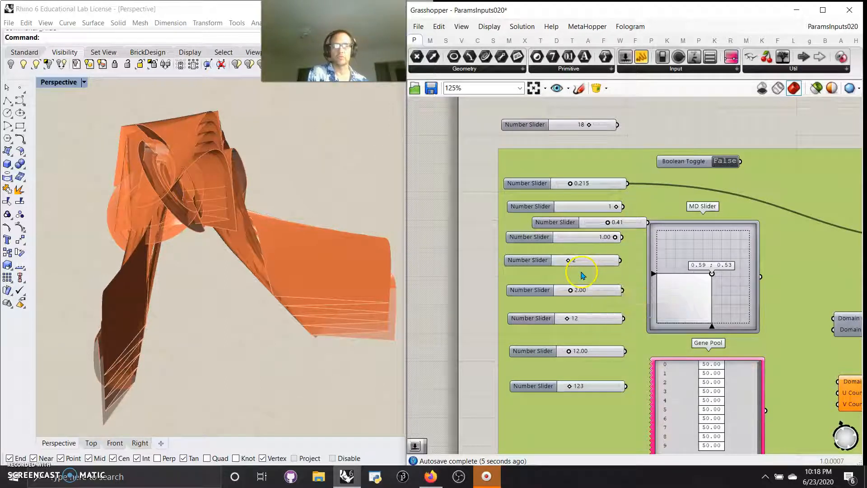
Raise the integer slider at 2 to 10 and the decimal slider at 2.00 to 10.00.
drag(569, 260, 616, 264)
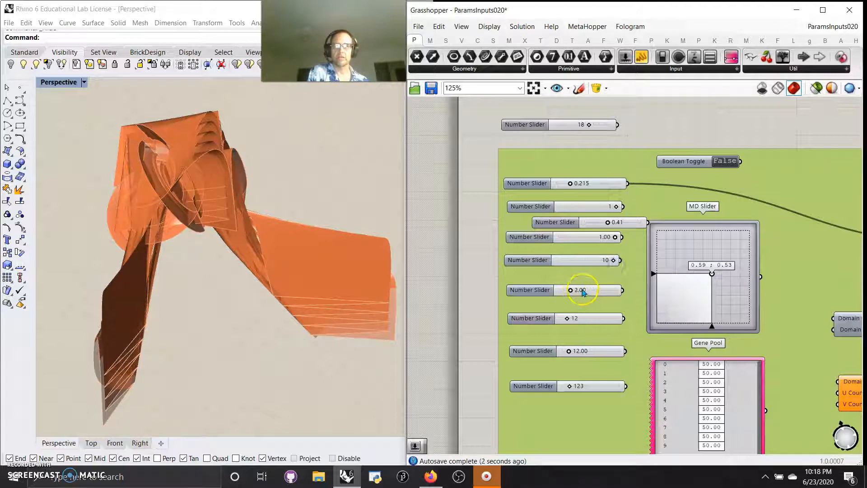
click(571, 290)
drag(571, 290, 616, 291)
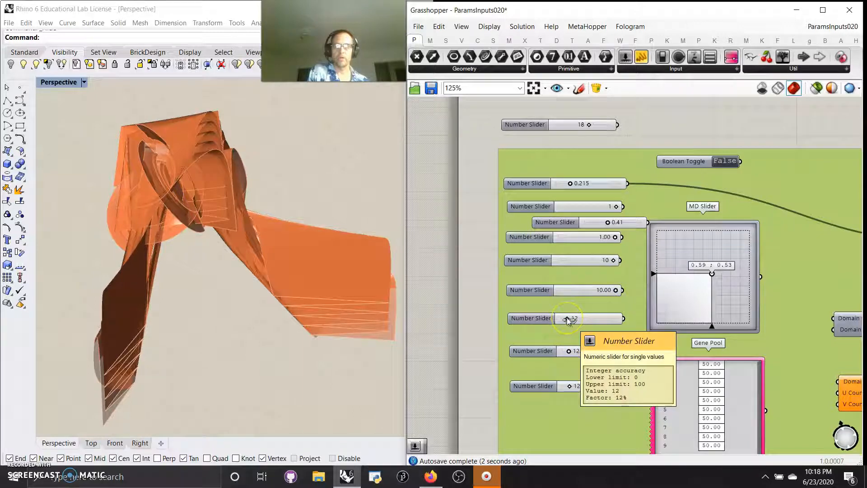
Set the 12 slider to 100, the 12.00 slider to 100.00 and the 123 slider to 299.
click(568, 319)
drag(548, 319, 624, 322)
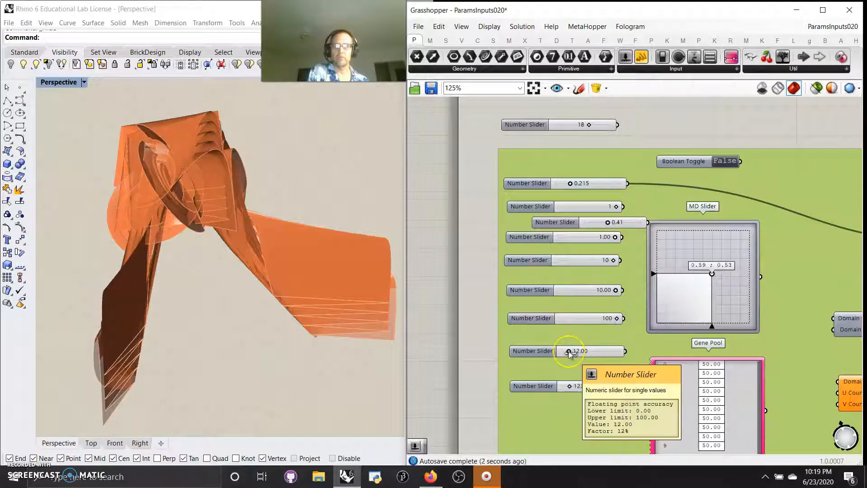
drag(570, 353, 624, 352)
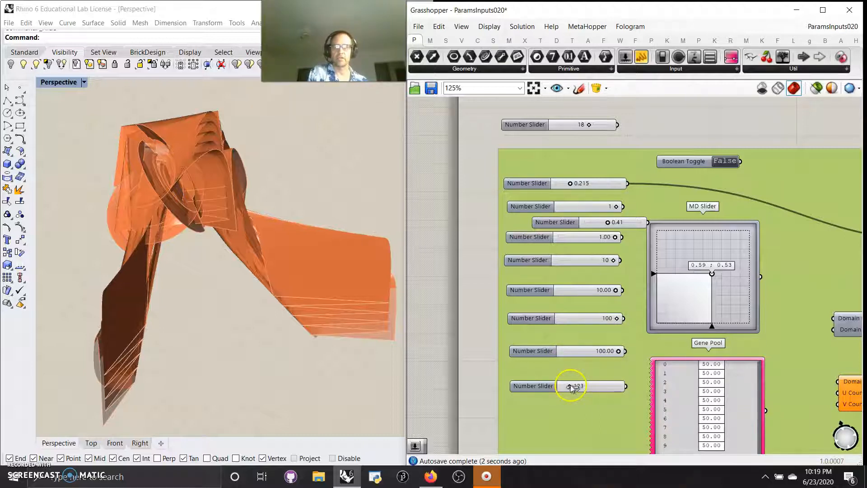
mouse_move(570, 388)
mouse_down()
mouse_move(561, 386)
mouse_move(629, 387)
mouse_move(582, 389)
mouse_up()
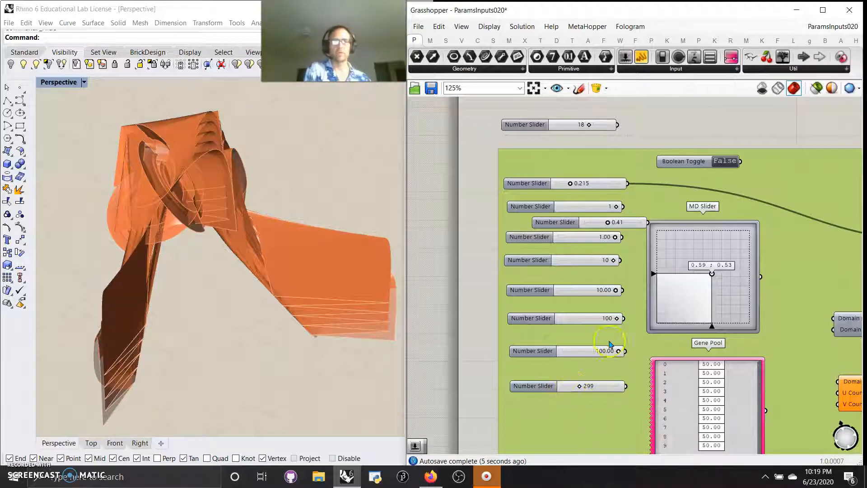
Line up the 0.41 slider with the column of sliders and nudge the Boolean Toggle slightly.
drag(637, 225, 608, 226)
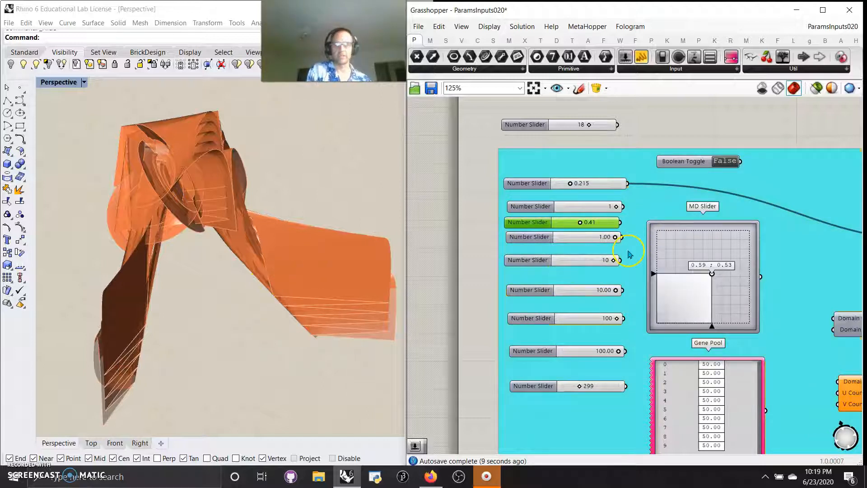
mouse_move(688, 163)
mouse_down()
mouse_move(714, 327)
mouse_move(690, 166)
mouse_up()
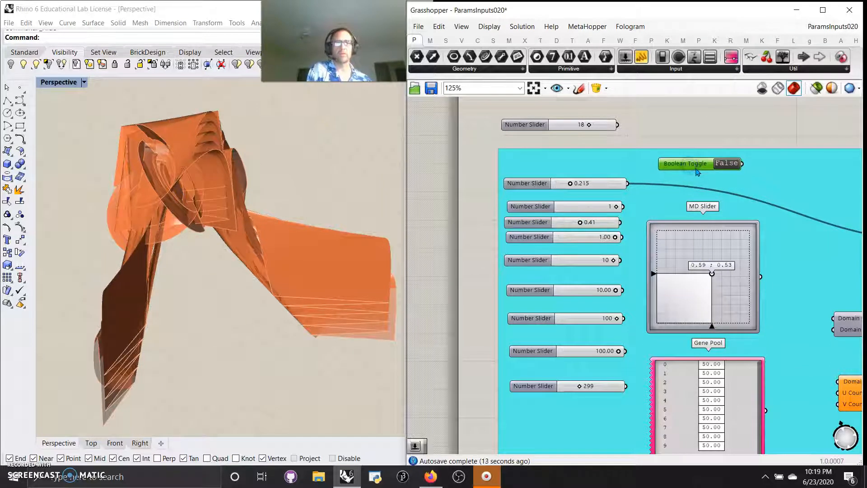
Review the available Input parameter components alongside the MD Slider, Gene Pool and Graph Mapper group.
scroll(698, 172, down, 5)
right_drag(595, 193, 424, 419)
scroll(527, 286, up, 2)
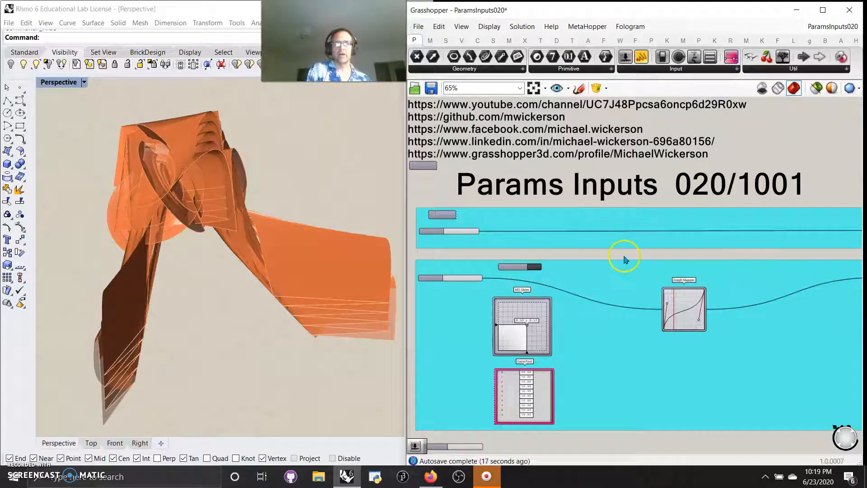
right_drag(626, 260, 599, 256)
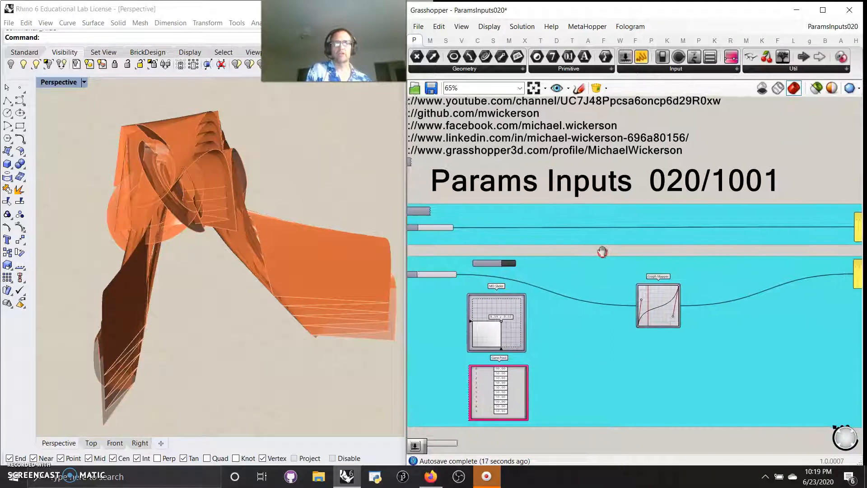
click(661, 69)
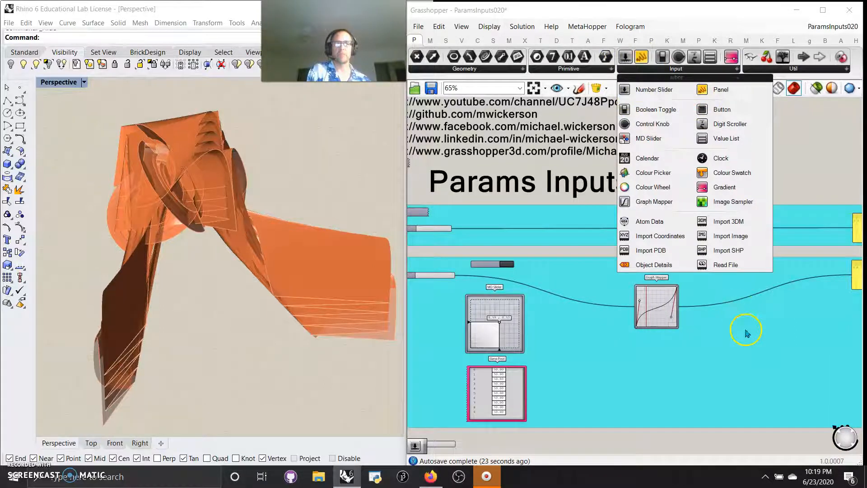
Widen the node canvas window so that it overlaps the edge of the perspective viewport.
scroll(614, 367, up, 4)
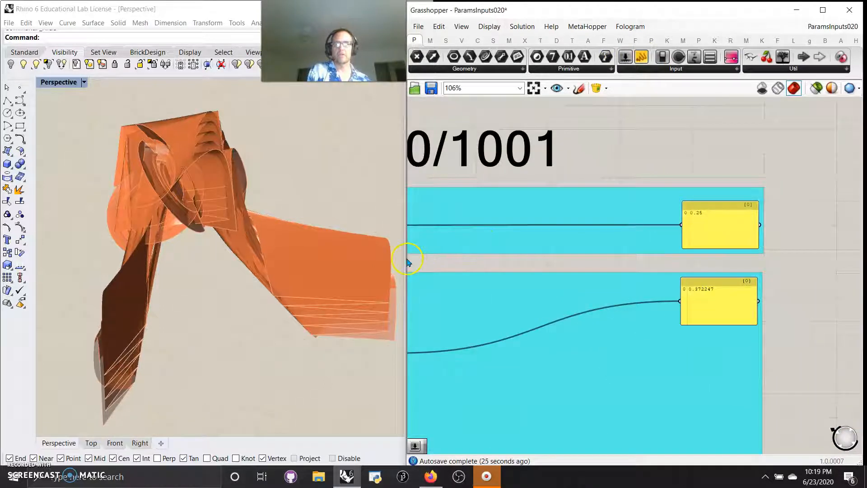
drag(405, 261, 373, 258)
right_drag(498, 253, 684, 287)
scroll(684, 287, down, 3)
scroll(652, 284, down, 2)
scroll(452, 270, up, 6)
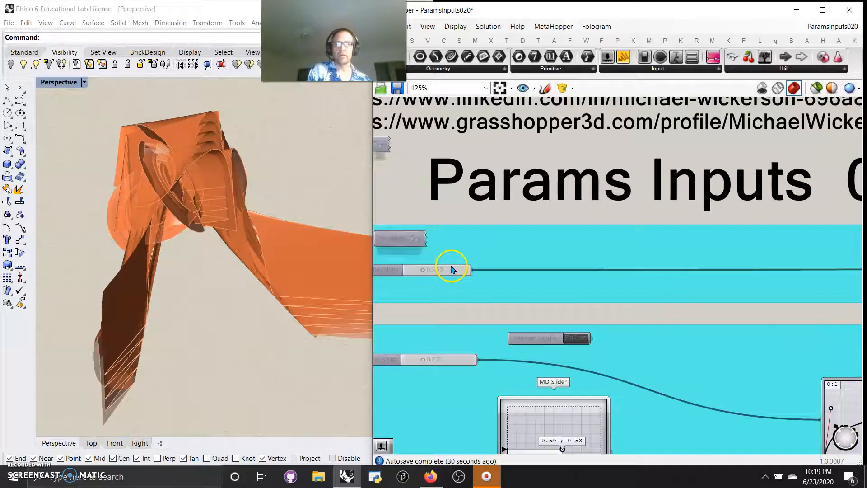
scroll(452, 270, up, 2)
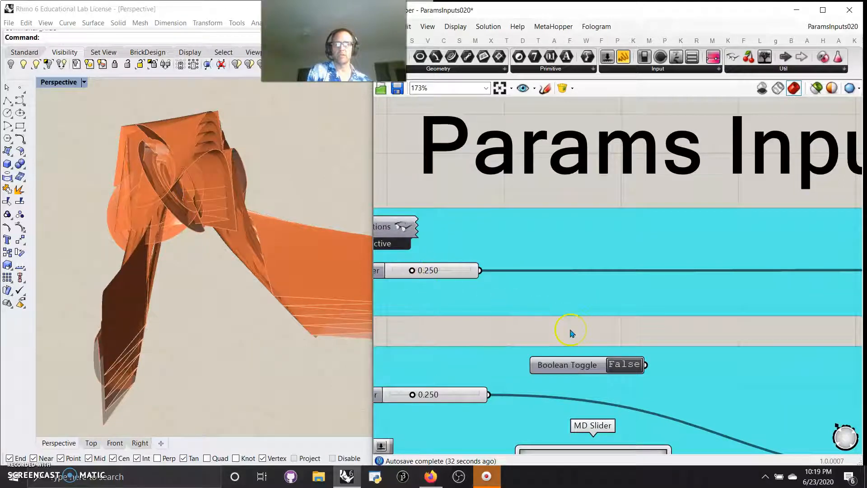
Review the upper Gene Pool's gene count, decimals, minimum and maximum settings and accept them as they are.
right_drag(712, 329, 427, 331)
scroll(658, 315, down, 3)
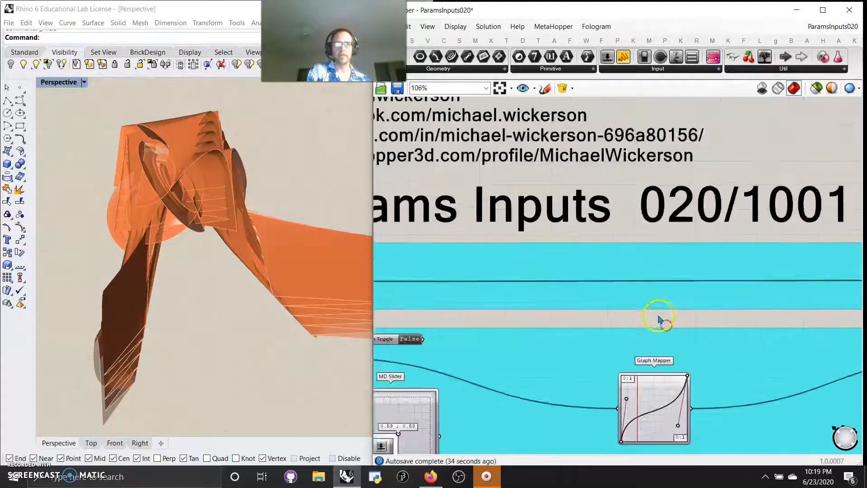
right_drag(498, 294, 698, 202)
right_drag(607, 373, 782, 325)
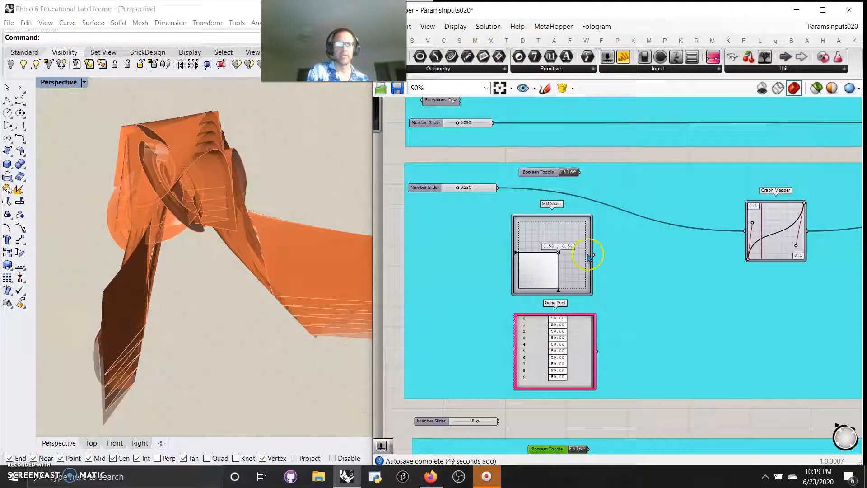
right_drag(718, 428, 662, 417)
mouse_move(491, 221)
mouse_down()
mouse_move(504, 206)
mouse_move(497, 220)
mouse_up()
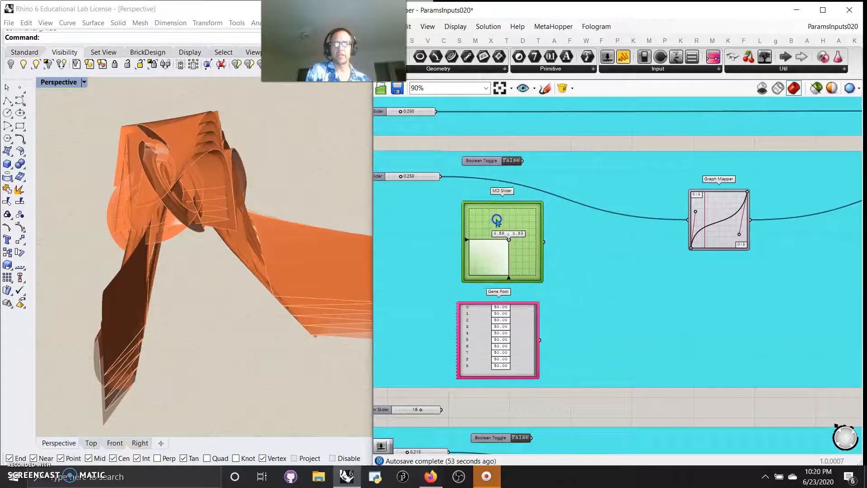
right_click(502, 360)
click(546, 405)
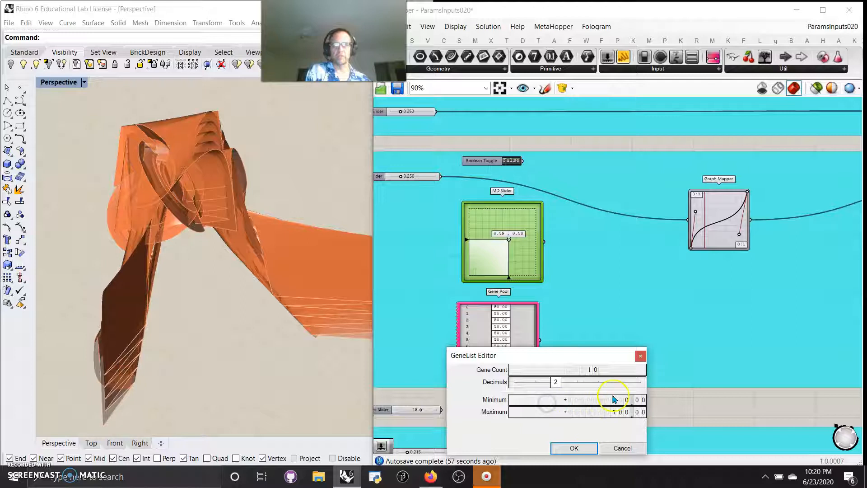
click(578, 449)
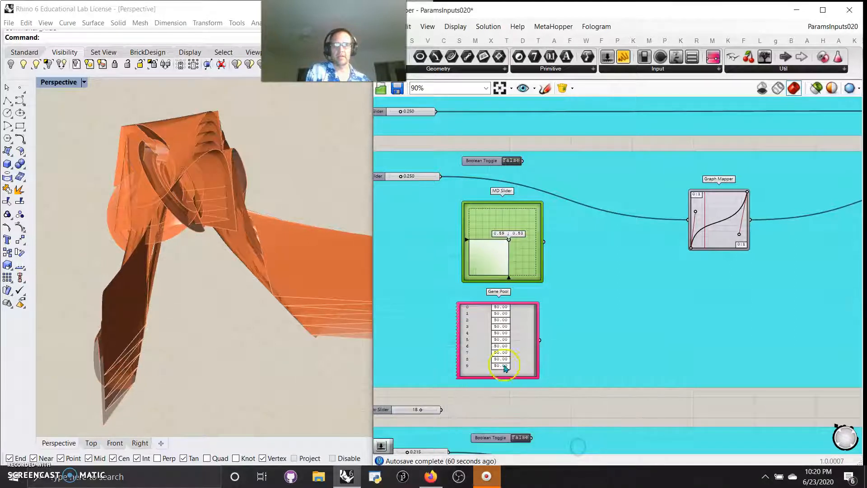
Randomize the values of the upper Gene Pool.
double_click(516, 349)
click(551, 396)
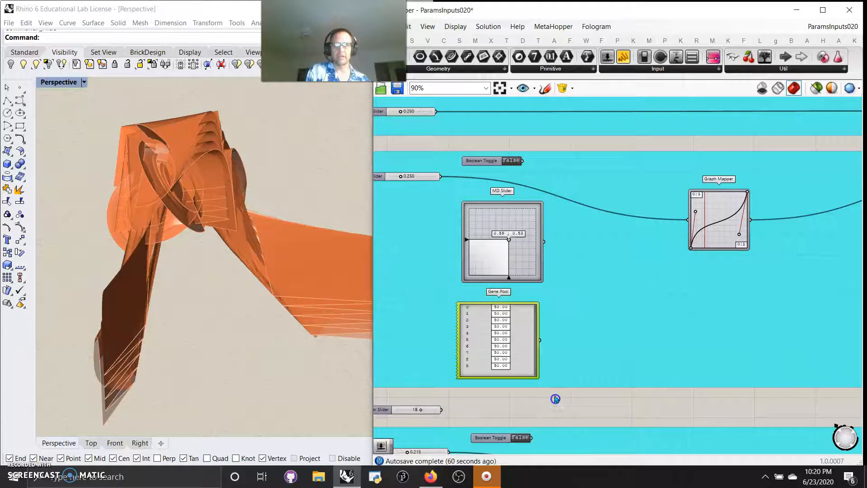
right_click(516, 343)
click(560, 436)
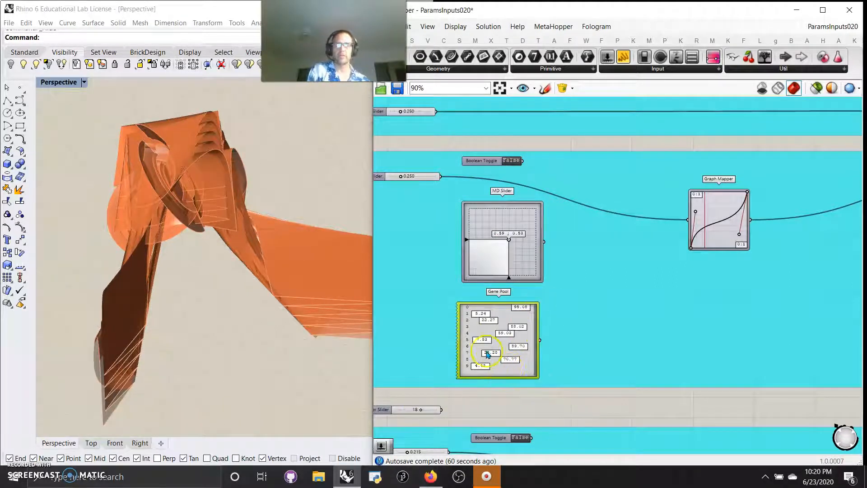
drag(509, 374, 515, 372)
Change the upper Graph Mapper's graph type to Parabola and reshape it into a narrower, steeper curve.
right_drag(710, 372, 537, 358)
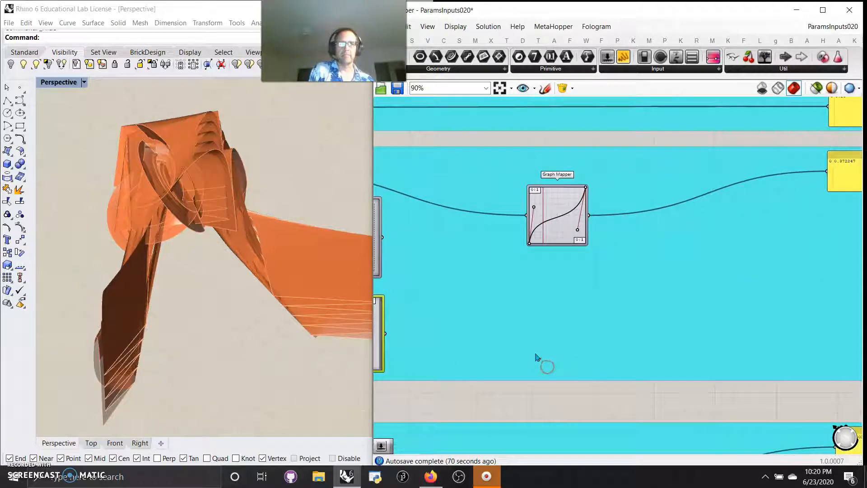
right_click(560, 231)
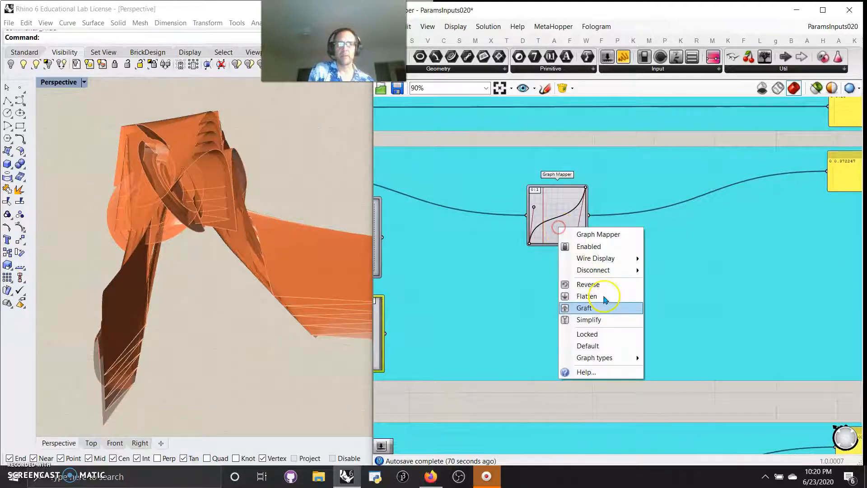
mouse_move(632, 358)
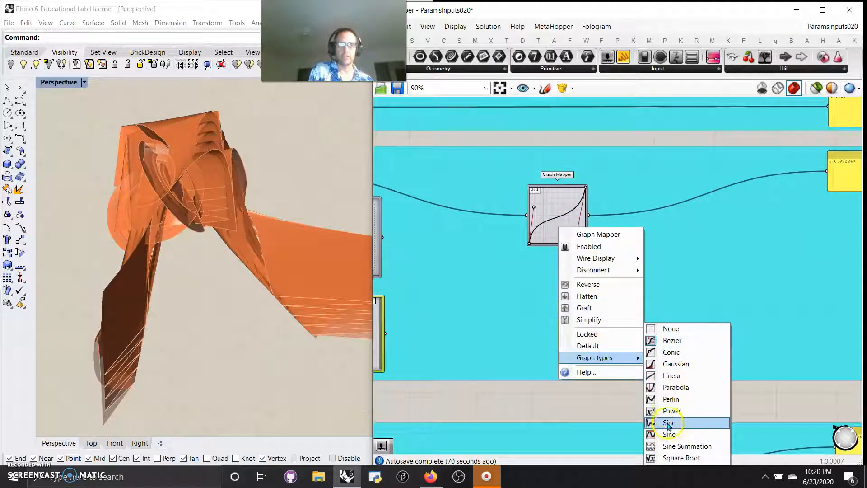
click(668, 392)
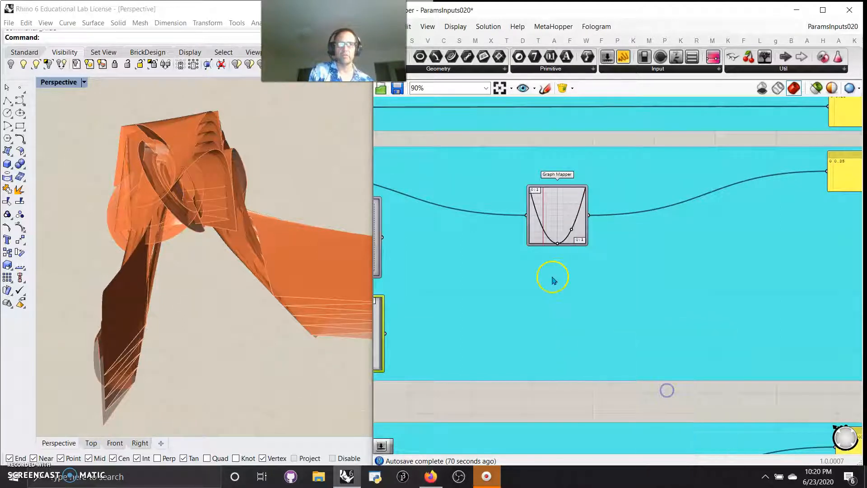
drag(572, 230, 573, 216)
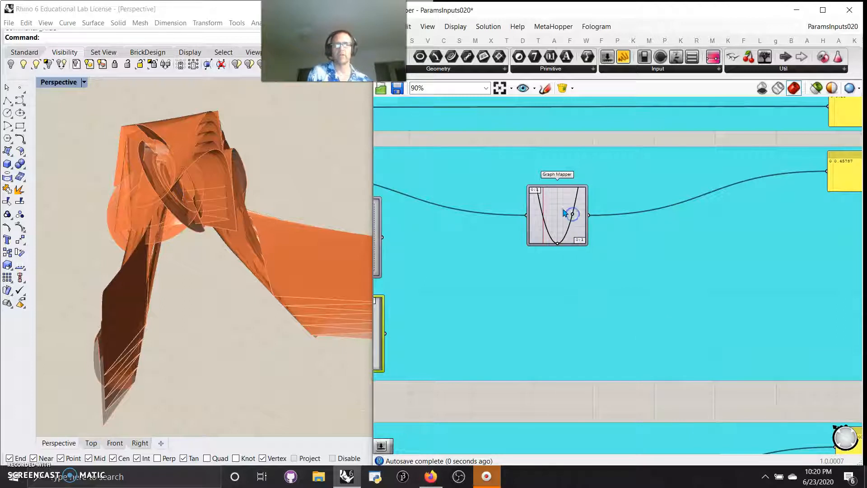
double_click(565, 212)
click(499, 156)
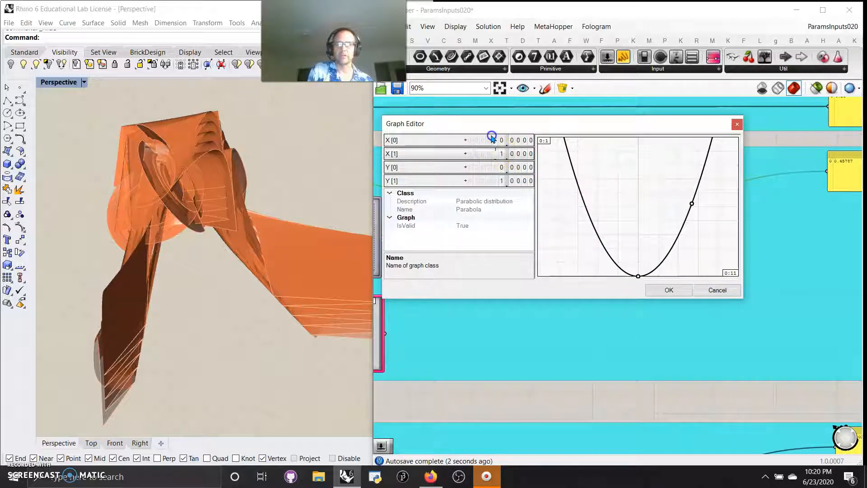
click(497, 181)
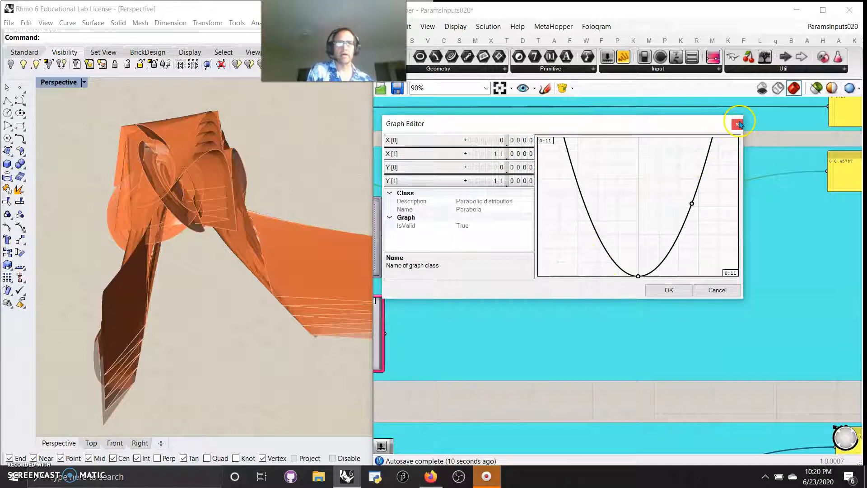
click(740, 124)
Move the parabola Graph Mapper closer to its output panel and widen its curve slightly.
right_drag(540, 329, 542, 362)
scroll(542, 362, down, 2)
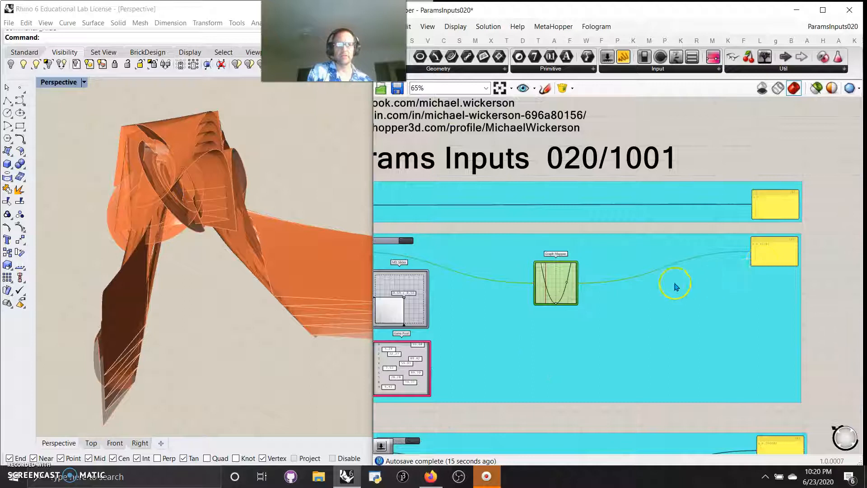
scroll(645, 275, up, 3)
right_drag(718, 280, 642, 320)
drag(437, 319, 644, 298)
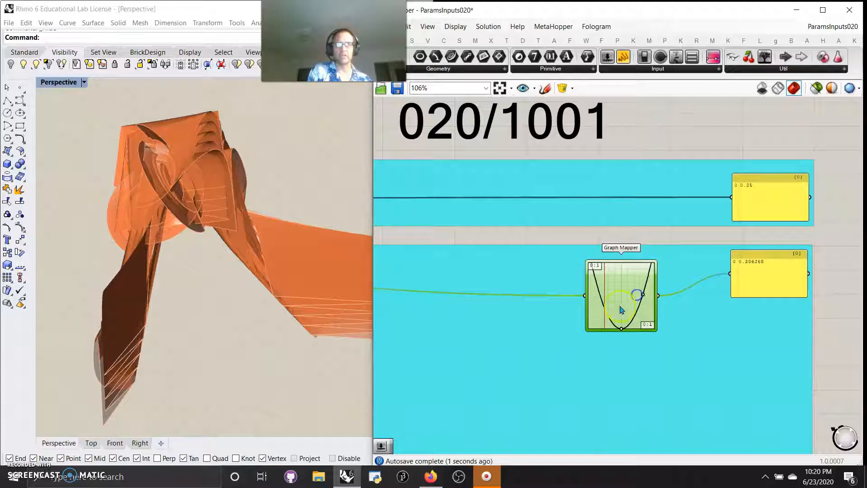
Examine the group of domain, arithmetic, comparison, Expression and GhPython Script components beside the MD Slider and Gene Pool.
scroll(646, 295, down, 5)
right_drag(648, 290, 627, 214)
scroll(559, 272, up, 3)
right_drag(638, 290, 598, 264)
click(541, 230)
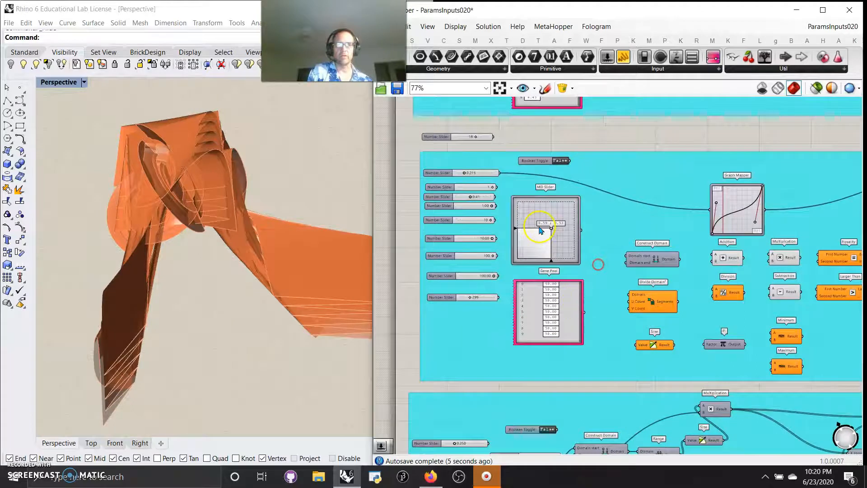
right_drag(671, 380, 552, 329)
scroll(550, 216, up, 3)
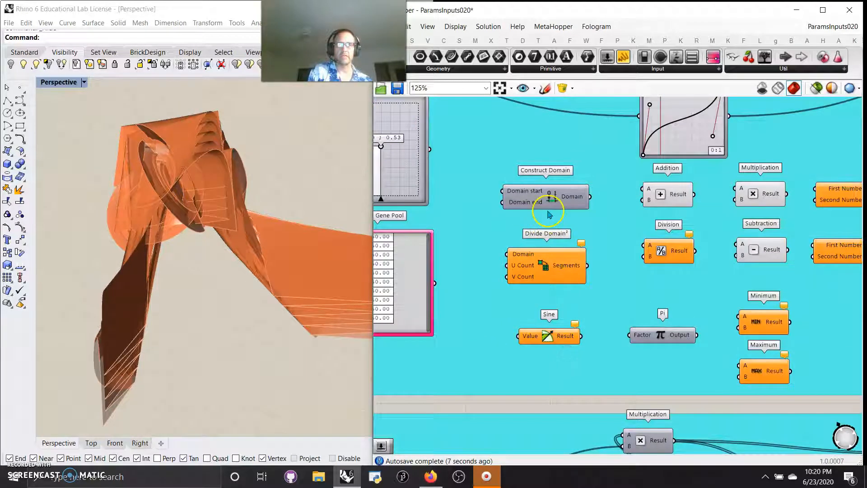
right_drag(623, 318, 490, 322)
right_drag(768, 315, 619, 289)
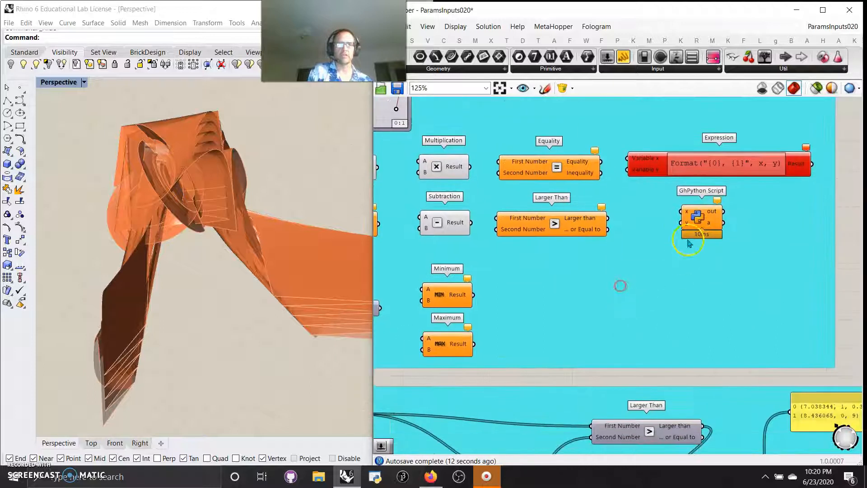
View the list of available functions in the Expression component's designer and leave the expression unedited.
double_click(718, 164)
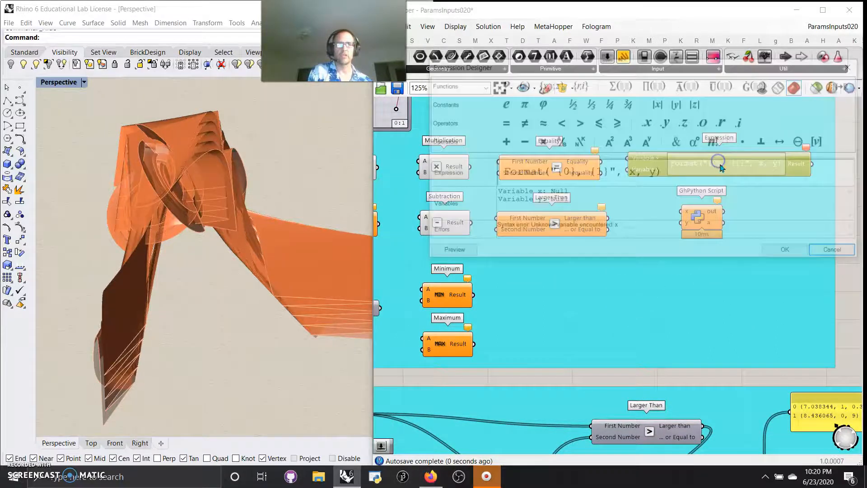
click(840, 85)
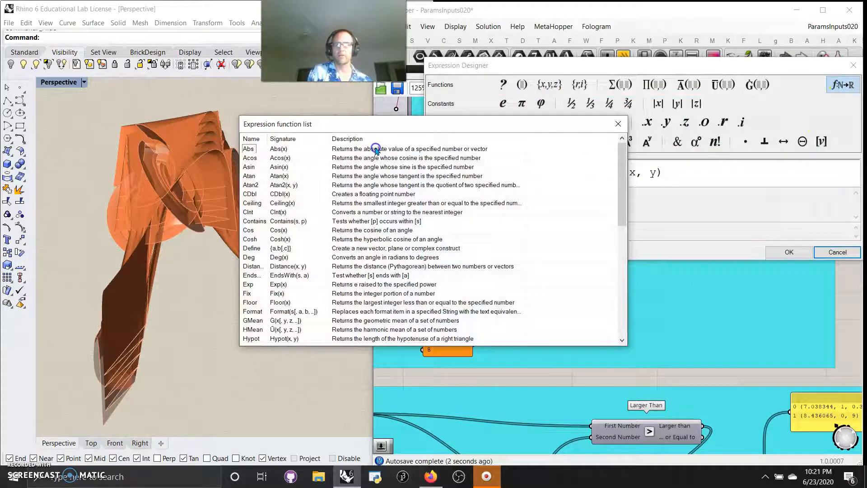
click(614, 125)
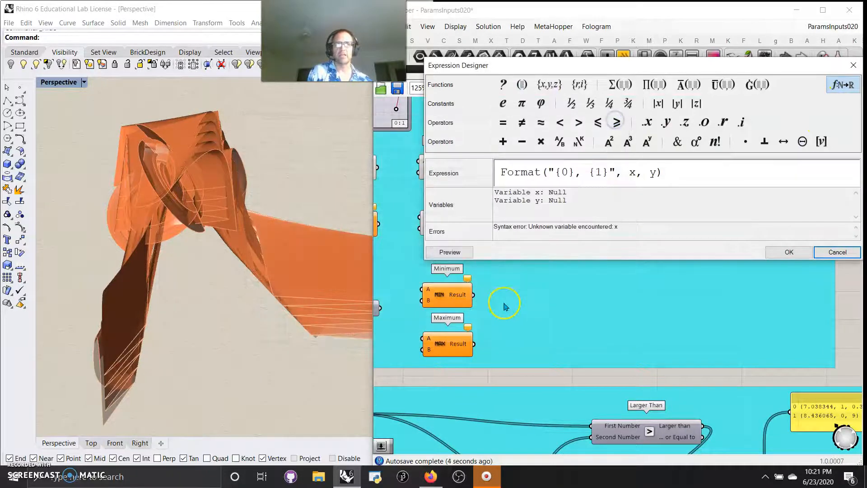
click(837, 252)
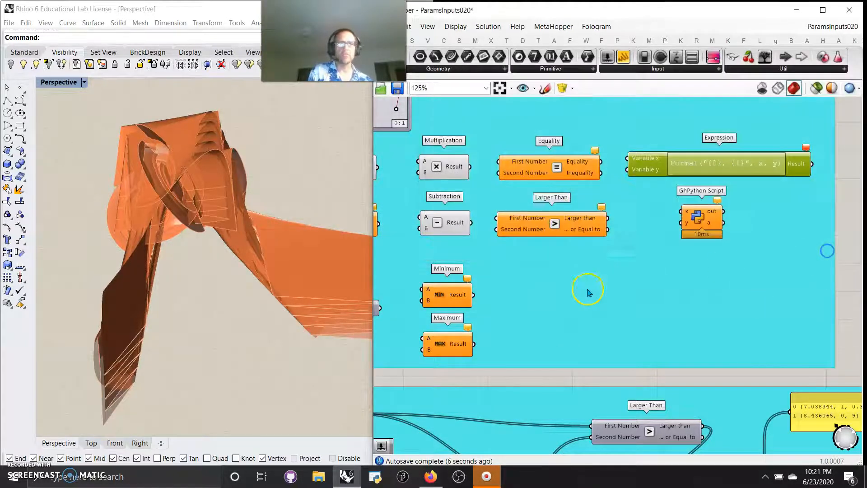
In the lowest group, move the Boolean Toggle below the sliders and roughly line up the wired 2, 9 and 20.47 sliders.
scroll(569, 312, down, 5)
right_drag(697, 296, 740, 229)
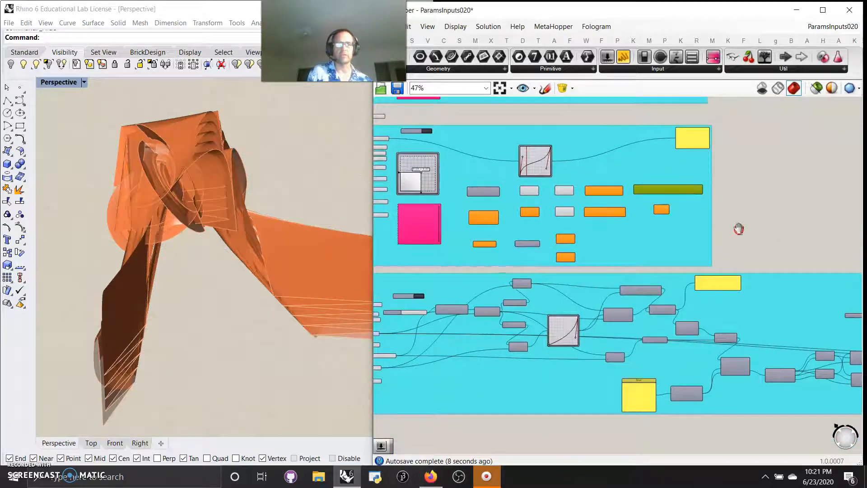
right_drag(513, 445, 652, 399)
scroll(527, 354, up, 5)
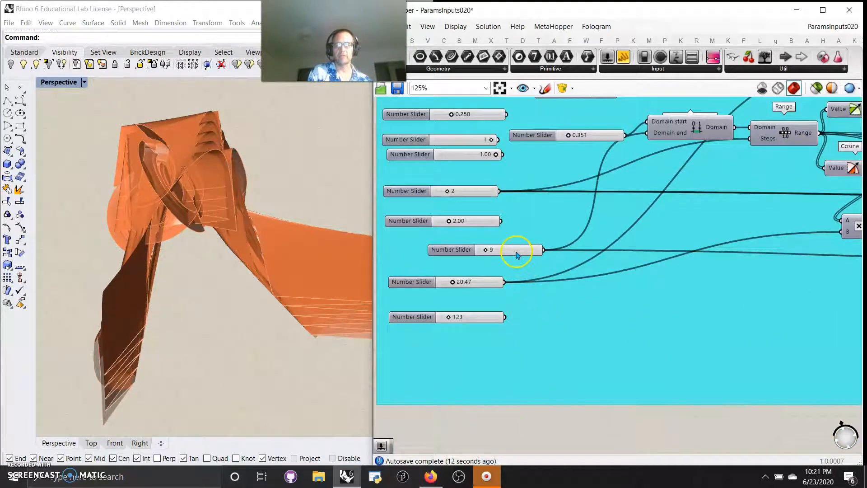
drag(517, 254, 508, 254)
right_drag(587, 216, 634, 302)
drag(617, 187, 735, 425)
right_drag(653, 401, 622, 373)
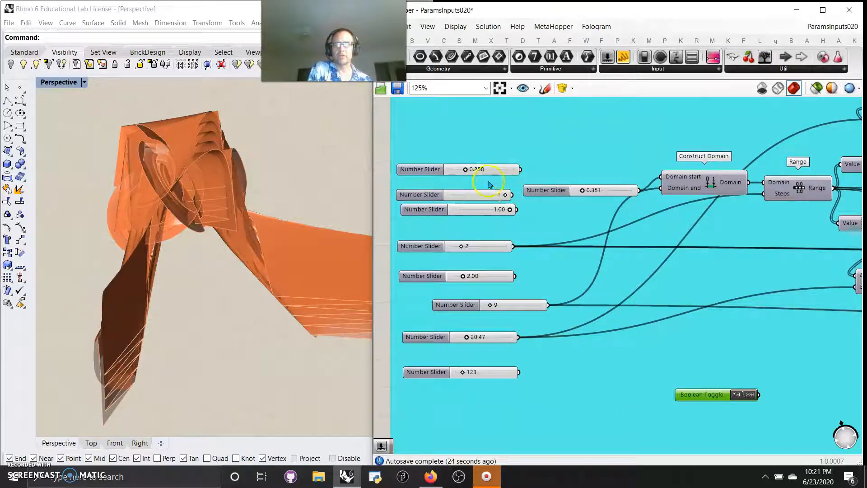
drag(495, 338, 531, 339)
drag(491, 248, 522, 248)
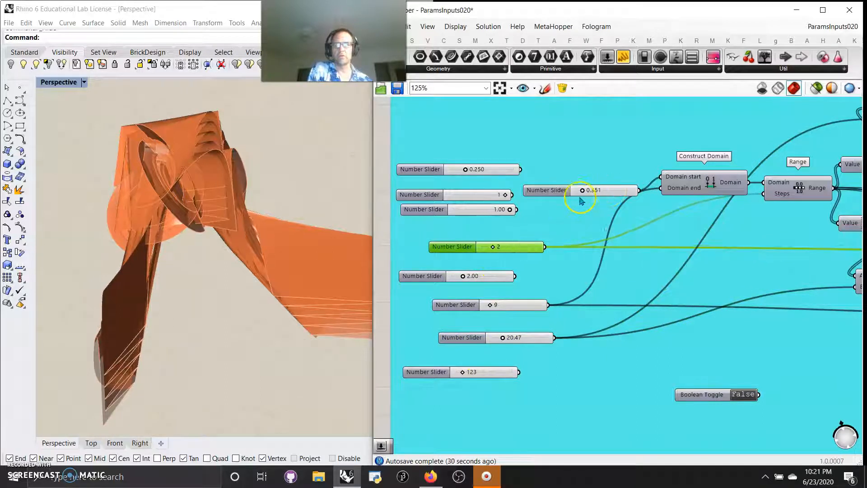
Set the 0.351 slider to 0.519, the 9 slider to 21 and the 20.47 slider to 24.00.
mouse_move(582, 191)
mouse_down()
mouse_move(589, 192)
mouse_move(565, 192)
mouse_move(586, 192)
mouse_up()
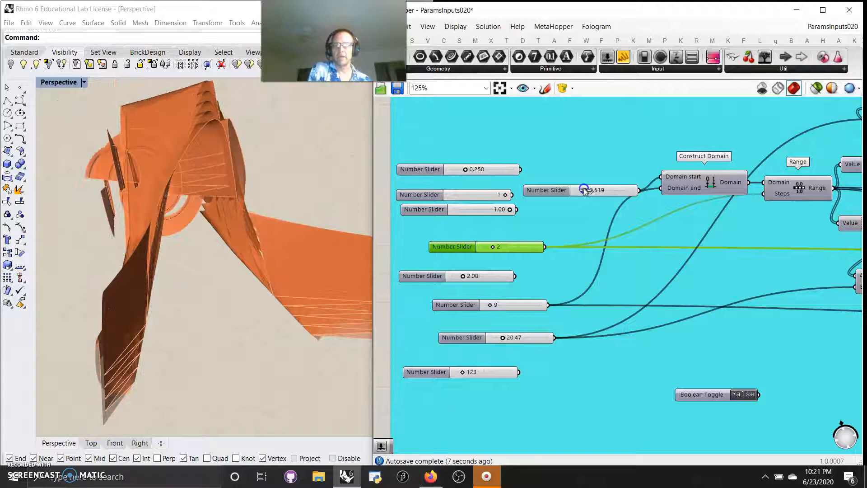
mouse_move(493, 306)
mouse_down()
mouse_move(516, 306)
mouse_move(482, 305)
mouse_move(497, 305)
mouse_up()
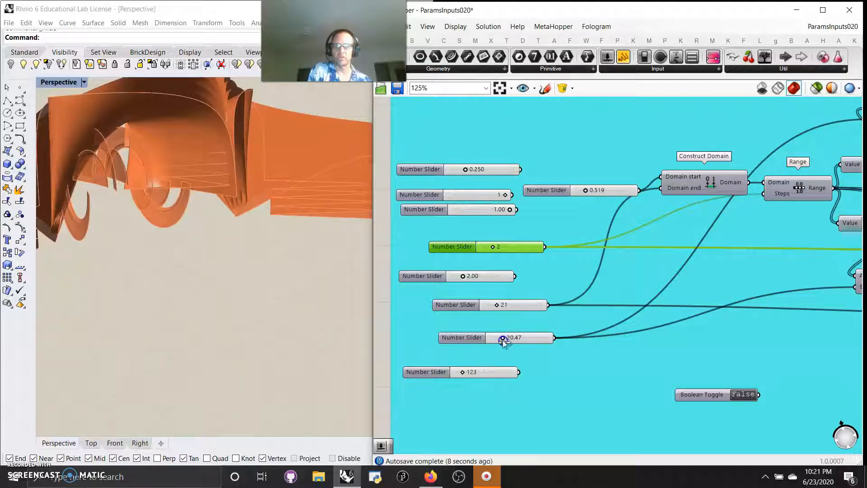
drag(517, 338, 442, 339)
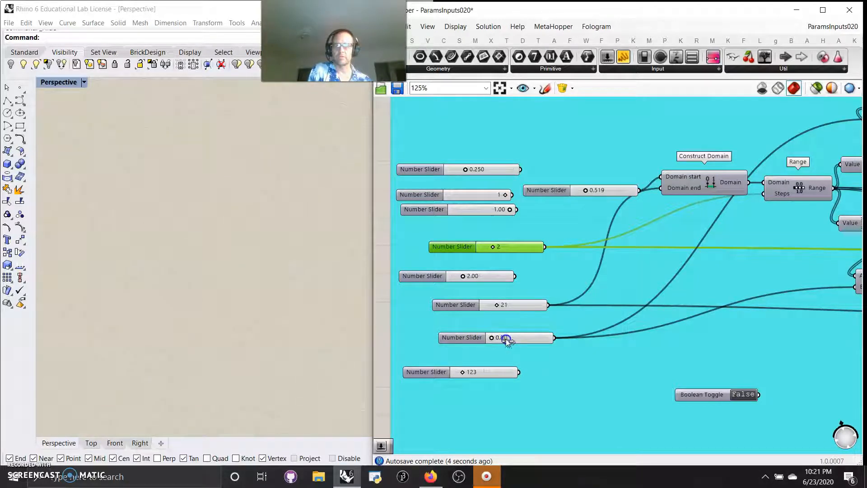
drag(506, 337, 505, 338)
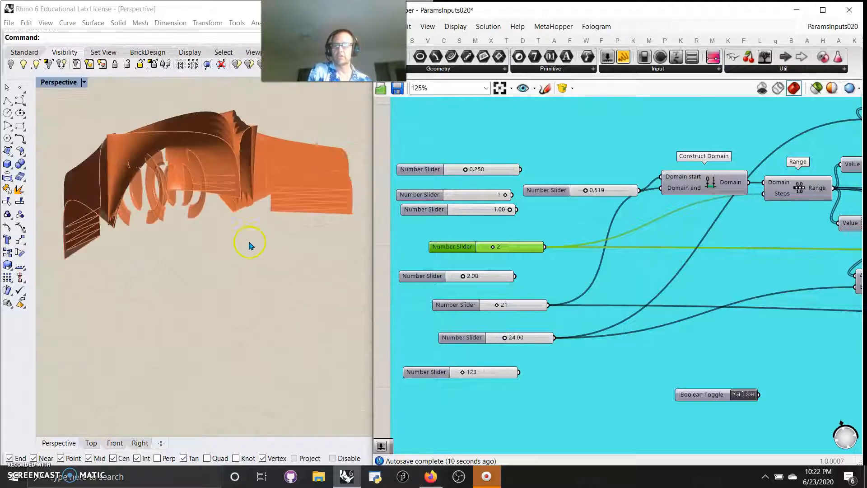
Adjust the lower-end handle of the Bezier curve in the Graph Mapper that feeds Construct Point.
right_drag(251, 248, 233, 342)
right_drag(729, 346, 519, 364)
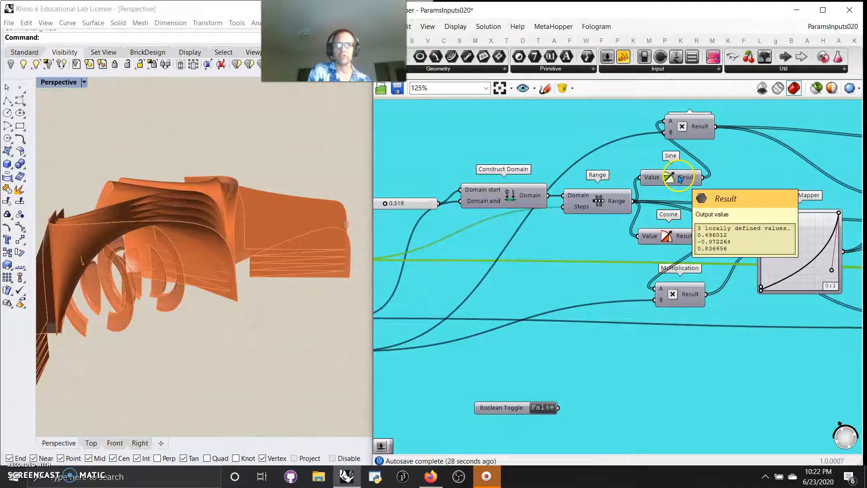
right_drag(745, 198, 625, 225)
right_drag(467, 301, 488, 287)
right_drag(573, 307, 435, 326)
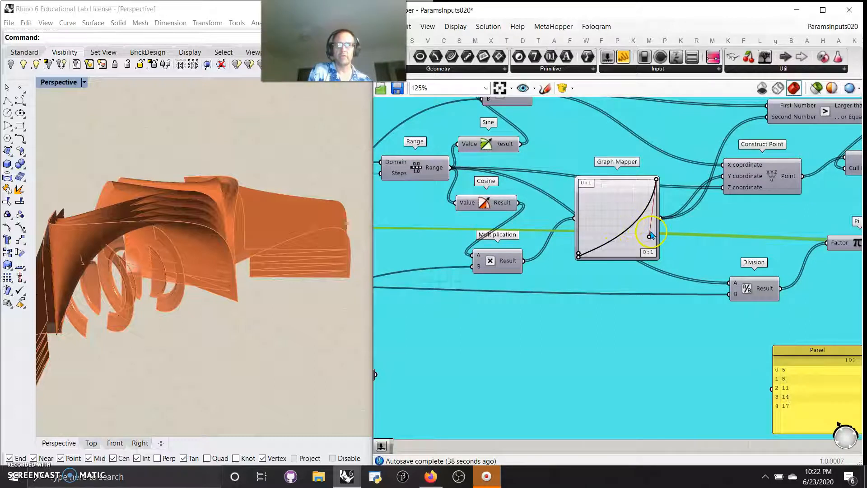
drag(623, 197, 641, 240)
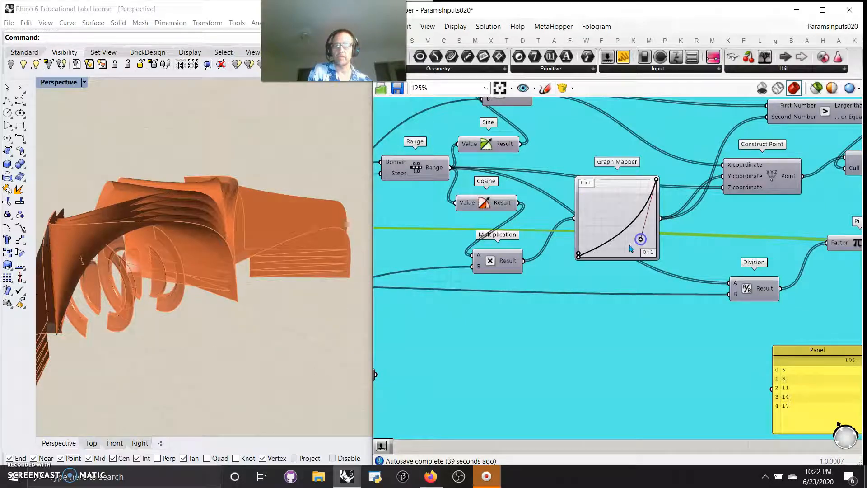
View the graph types offered for the Graph Mapper, keep Bezier, and slightly raise the curve's upper-end control handle.
right_click(626, 245)
click(661, 372)
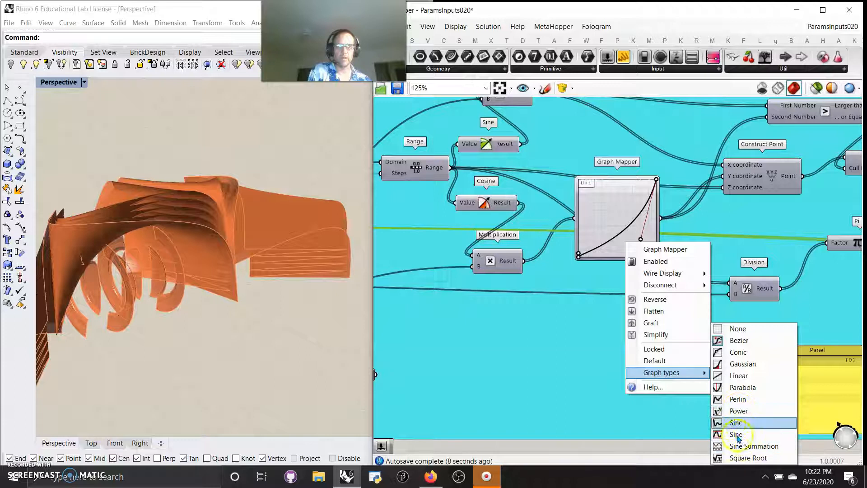
click(584, 355)
scroll(635, 249, up, 2)
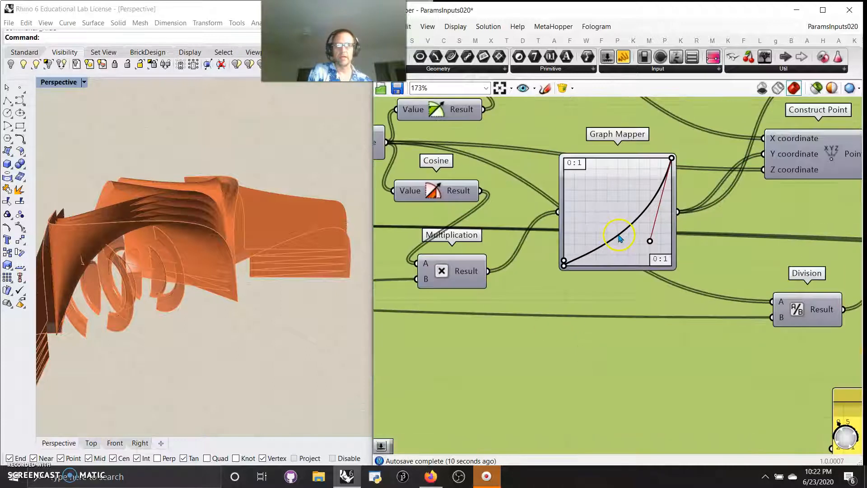
right_click(594, 372)
click(633, 406)
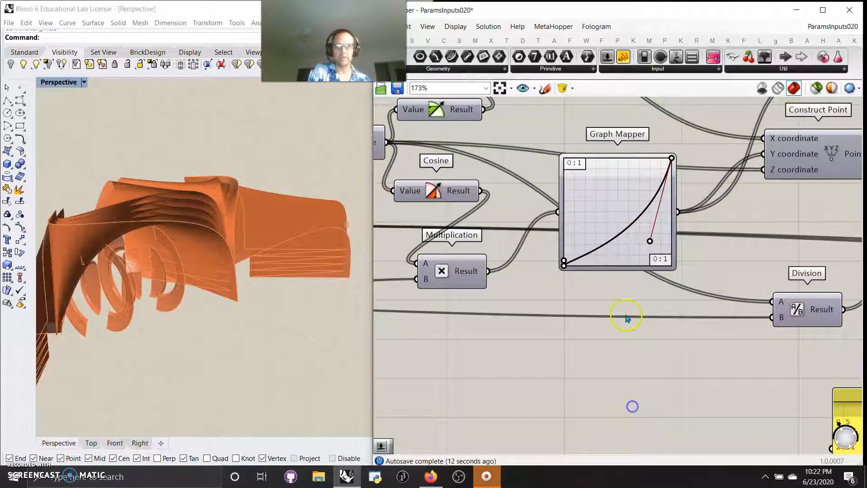
mouse_move(650, 242)
mouse_down()
mouse_move(615, 202)
mouse_move(636, 207)
mouse_move(650, 229)
mouse_up()
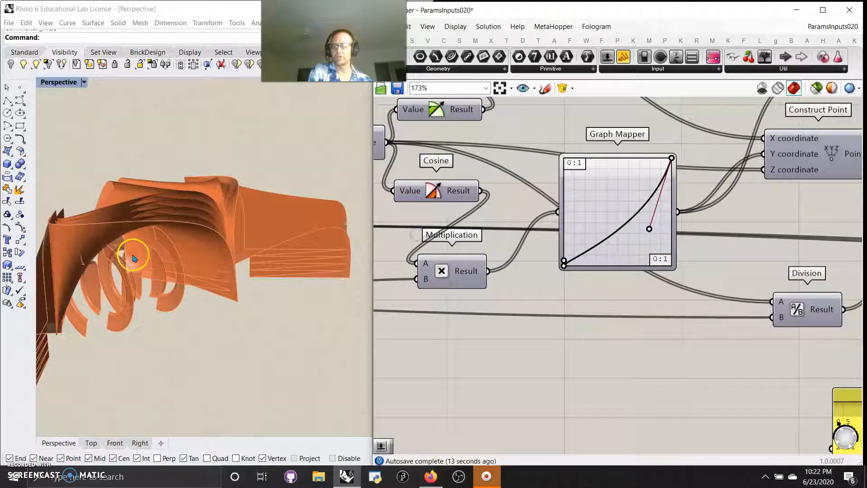
Set the 24.00 slider to 26.89.
right_drag(155, 266, 252, 280)
right_drag(577, 201, 711, 194)
right_drag(471, 343, 688, 274)
right_drag(598, 288, 691, 295)
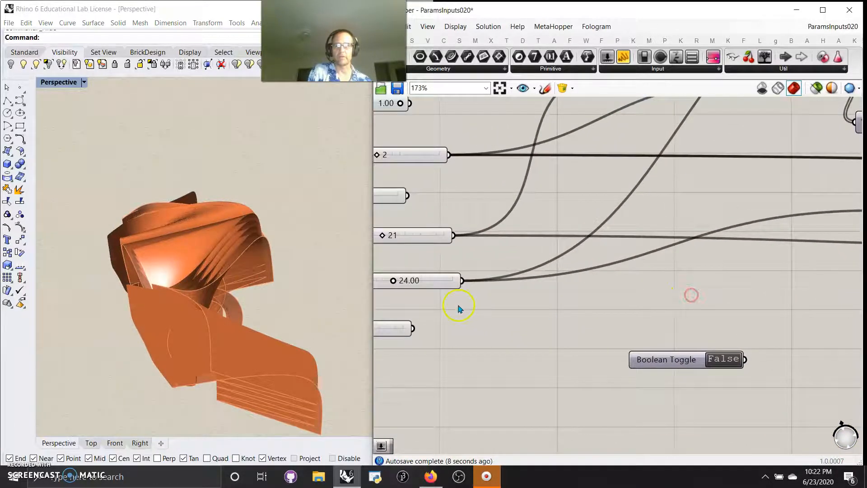
drag(401, 284, 397, 286)
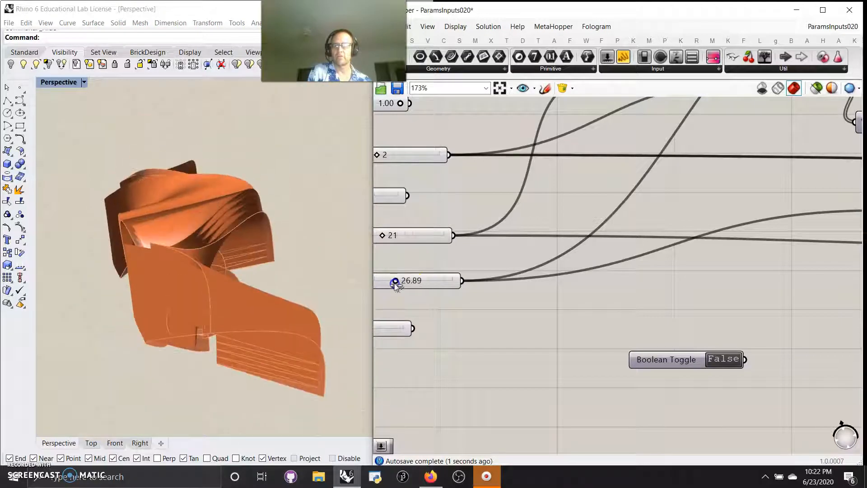
Limit the preview to selected objects and inspect the points produced by the Construct Point fed by the Graph Mapper.
right_drag(675, 279, 387, 326)
right_drag(729, 342, 516, 420)
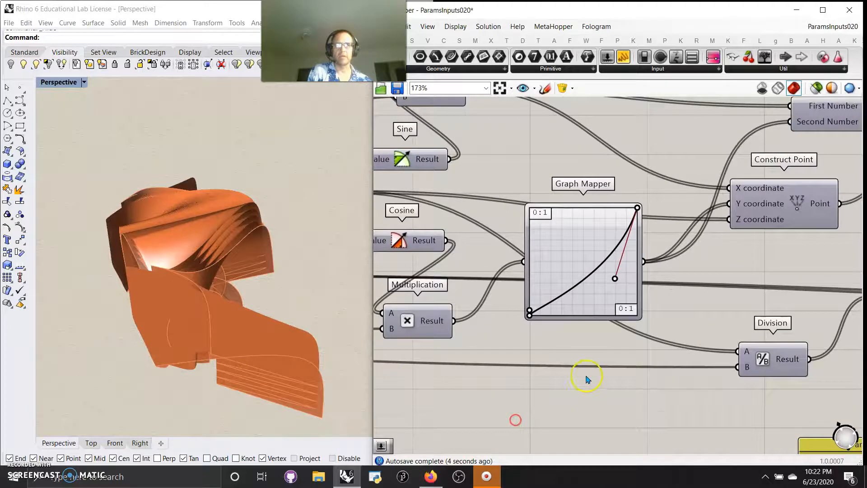
scroll(587, 378, down, 3)
click(579, 280)
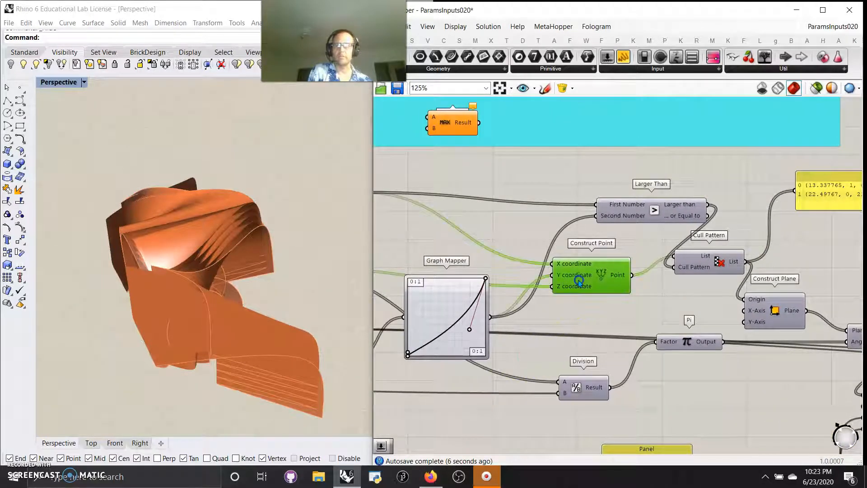
click(815, 89)
right_drag(297, 282, 271, 274)
Shift the Construct Point and Larger Than components slightly upward to separate their wires near the Cull Pattern.
drag(613, 276, 592, 270)
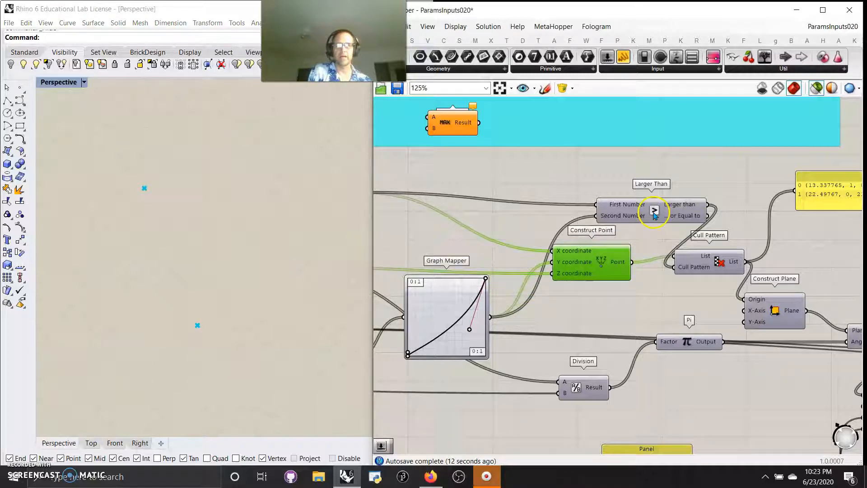
drag(655, 213, 652, 195)
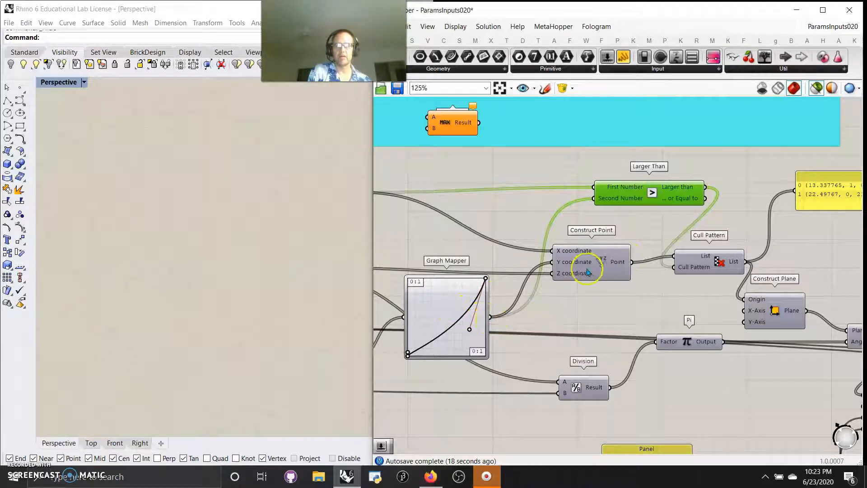
right_drag(577, 222, 597, 295)
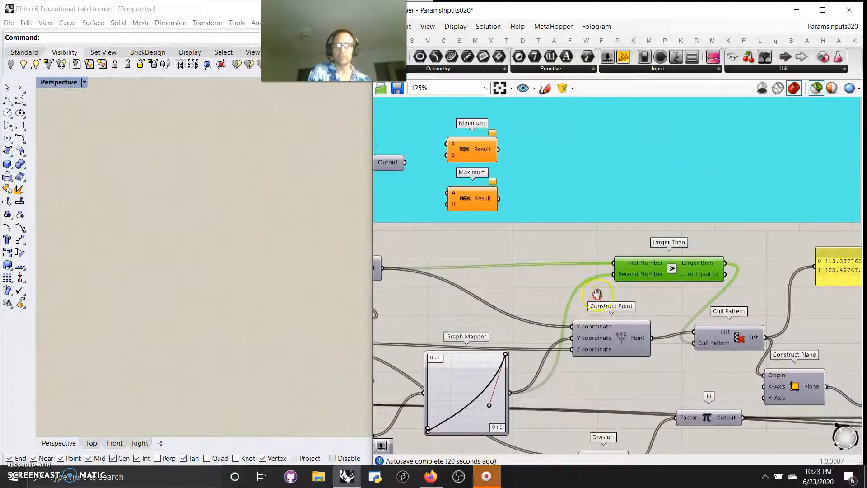
right_drag(431, 272, 497, 271)
Rewire the panel to Larger Than's output instead of the Cull Pattern list, and inspect the list being culled.
right_drag(585, 286, 422, 247)
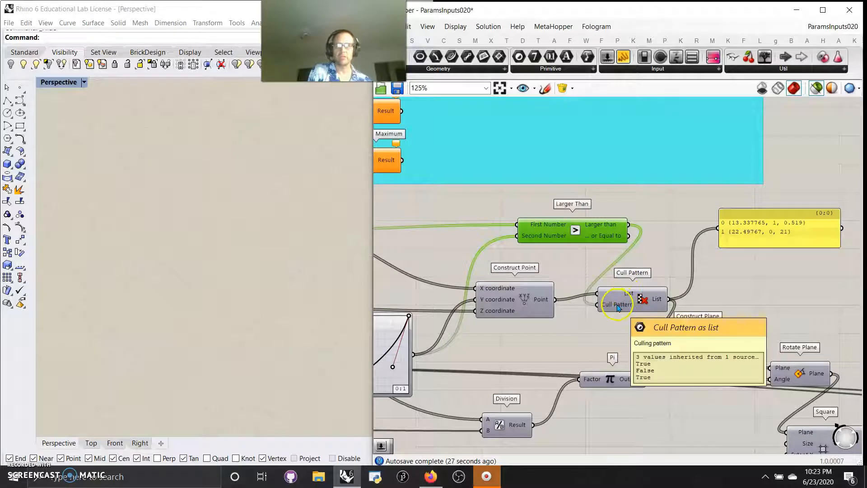
drag(633, 232, 730, 269)
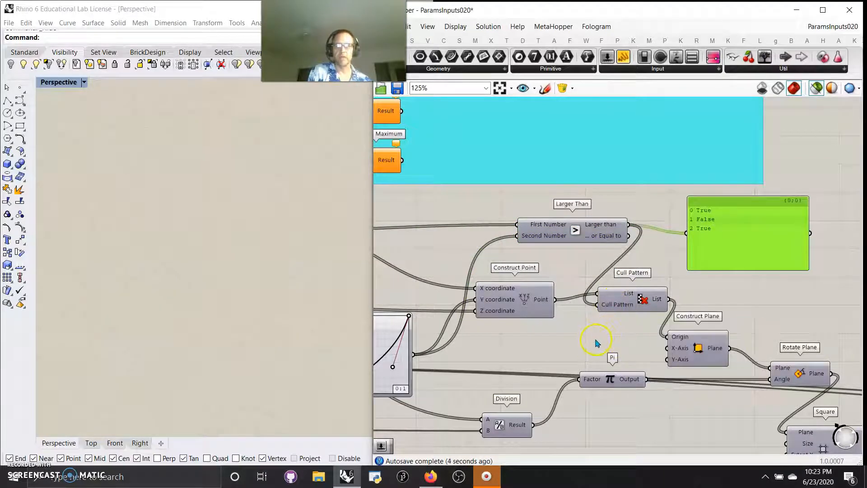
mouse_move(629, 298)
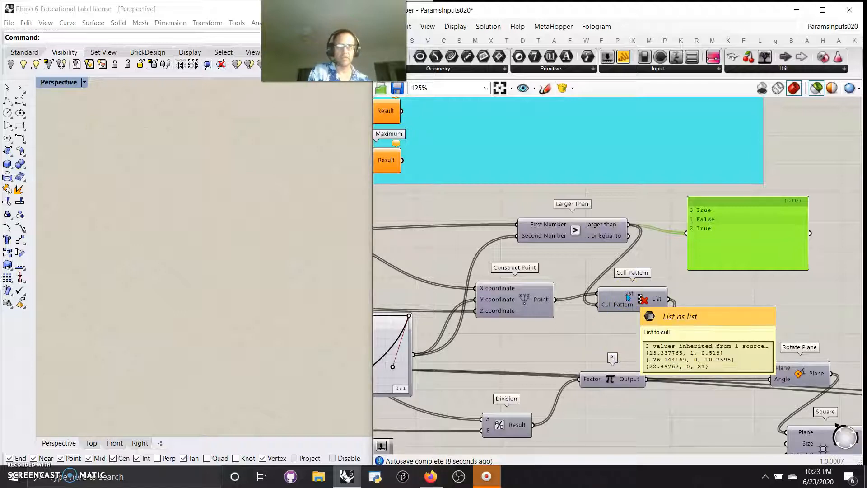
Preview the planes from Construct Plane and set the slider feeding Range's Steps to 3.
right_drag(628, 336, 568, 302)
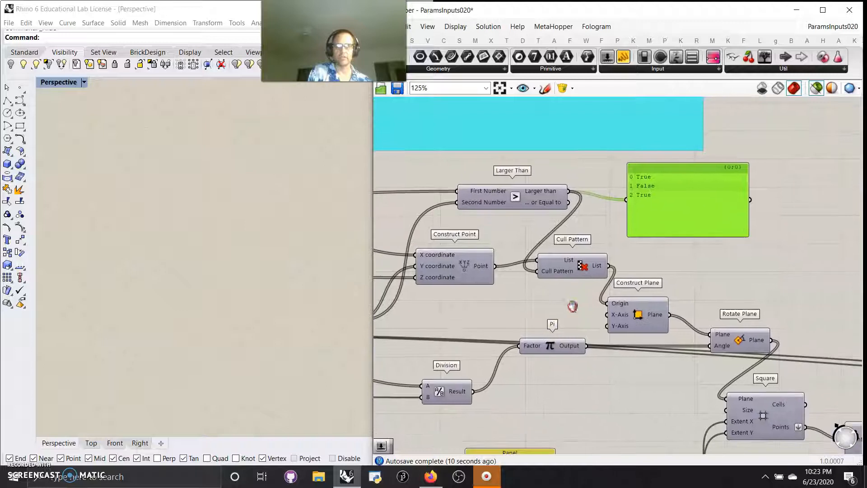
click(638, 315)
right_drag(354, 347, 229, 312)
right_drag(616, 438, 715, 380)
right_drag(417, 380, 615, 380)
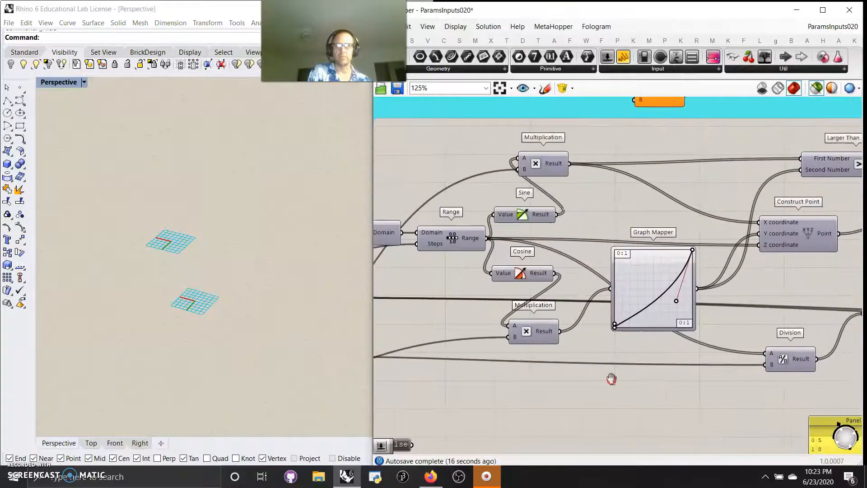
mouse_move(548, 389)
right_down()
mouse_move(712, 403)
mouse_move(619, 382)
mouse_move(413, 362)
mouse_move(614, 366)
right_up()
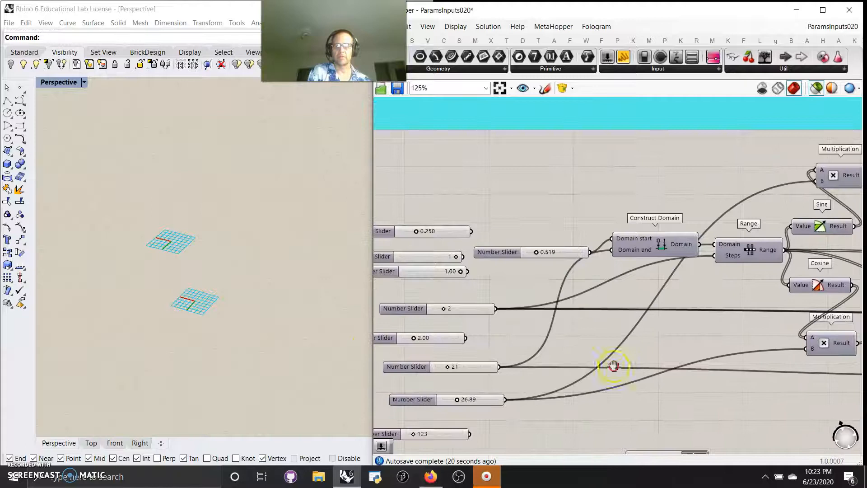
drag(444, 310, 449, 312)
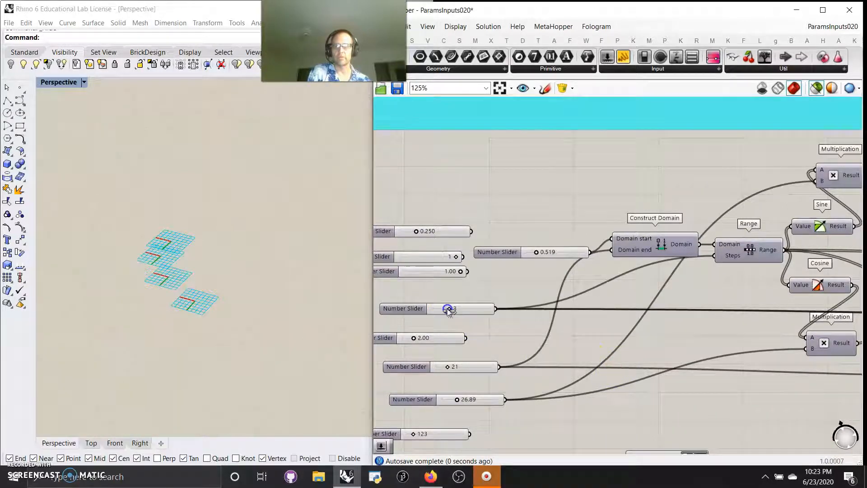
Turn off the selected-only preview and inspect the complete lofted geometry in the viewport.
right_drag(610, 354, 474, 337)
right_drag(680, 394, 489, 351)
right_drag(709, 365, 461, 366)
right_drag(658, 334, 590, 341)
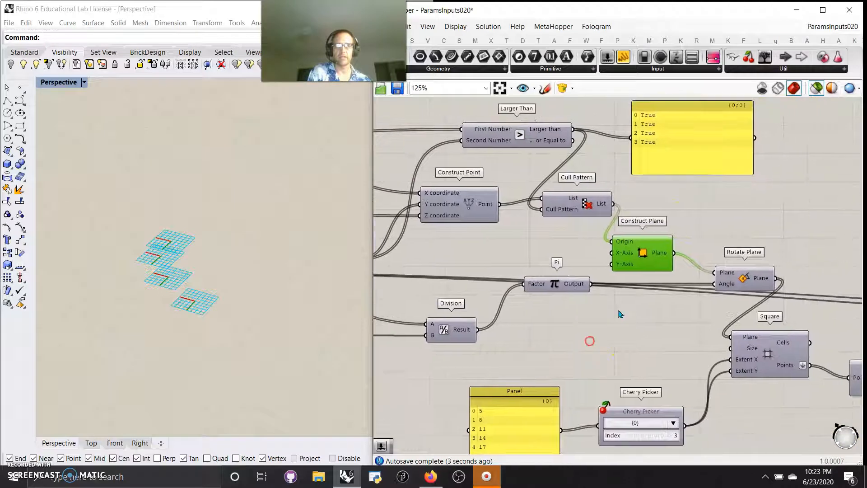
click(817, 90)
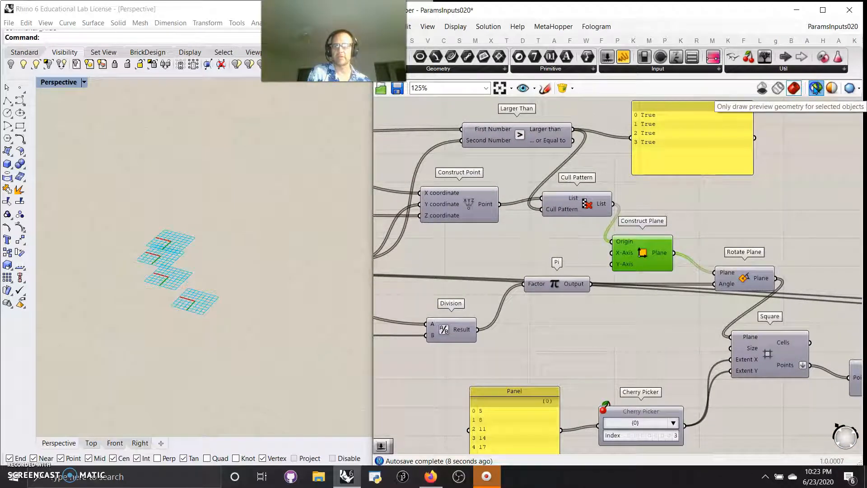
click(816, 90)
right_drag(271, 289, 39, 189)
right_drag(103, 289, 357, 357)
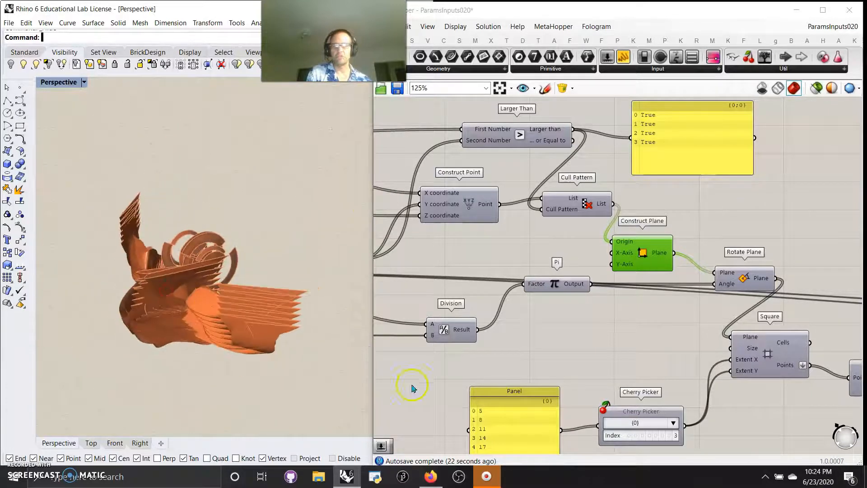
Try different Cherry Picker index values for the Square grid's extents, including 0 and 5.
right_drag(686, 350, 557, 273)
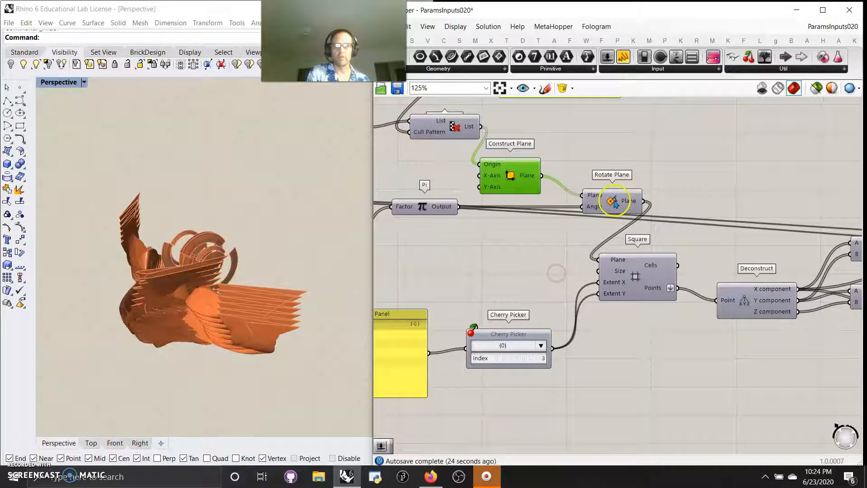
right_drag(520, 295, 611, 244)
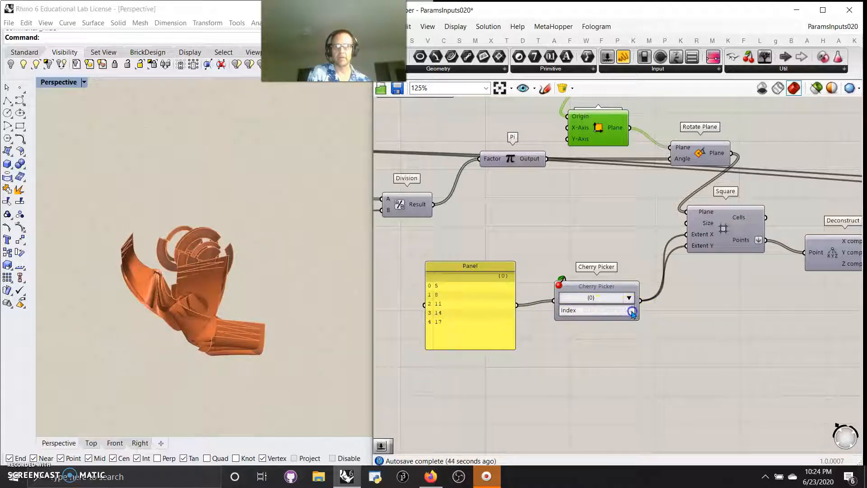
mouse_move(695, 250)
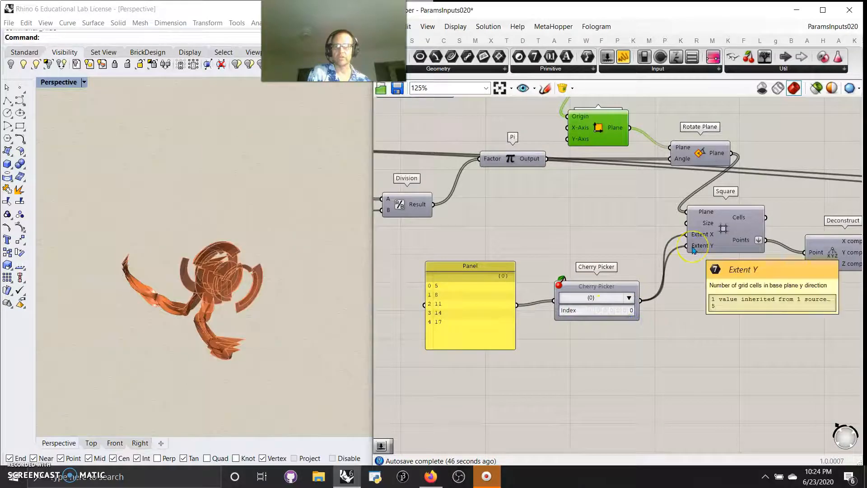
right_drag(138, 299, 155, 239)
mouse_move(631, 311)
mouse_down()
mouse_move(630, 281)
mouse_move(634, 307)
mouse_up()
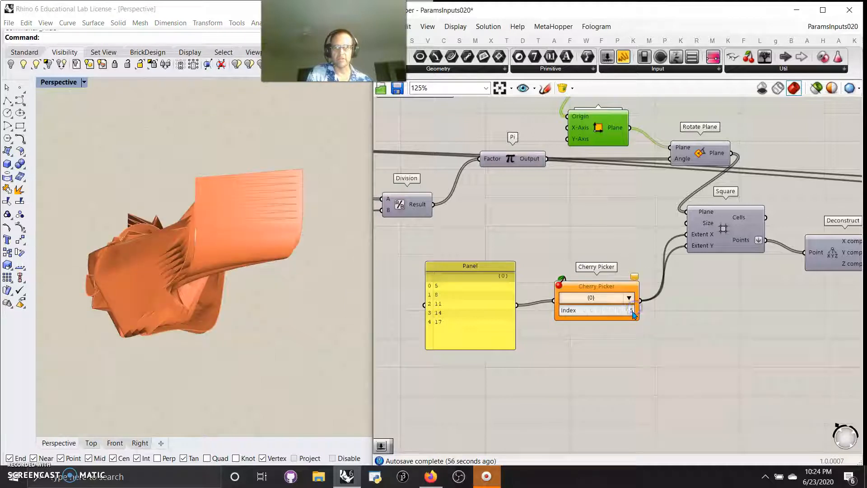
Preview only the Square component's grids and lower the Cherry Picker's index to reduce the number of grid cells.
right_drag(233, 256, 227, 323)
right_drag(748, 358, 568, 372)
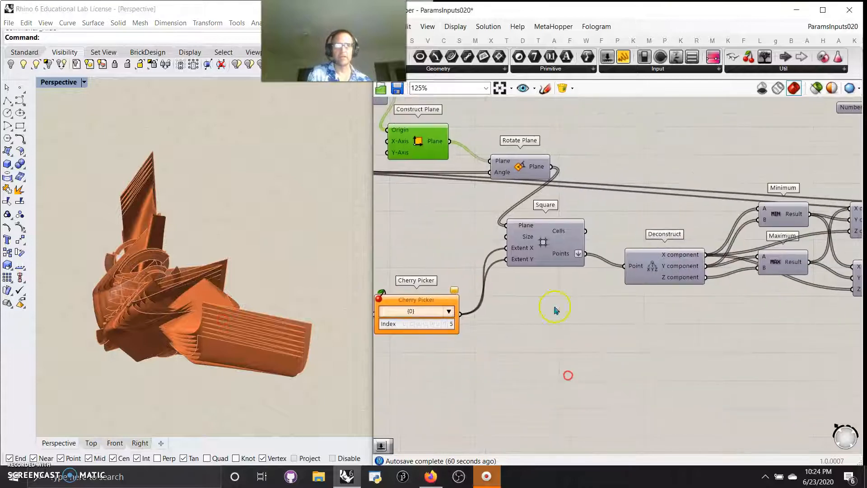
click(813, 95)
right_drag(204, 305, 162, 331)
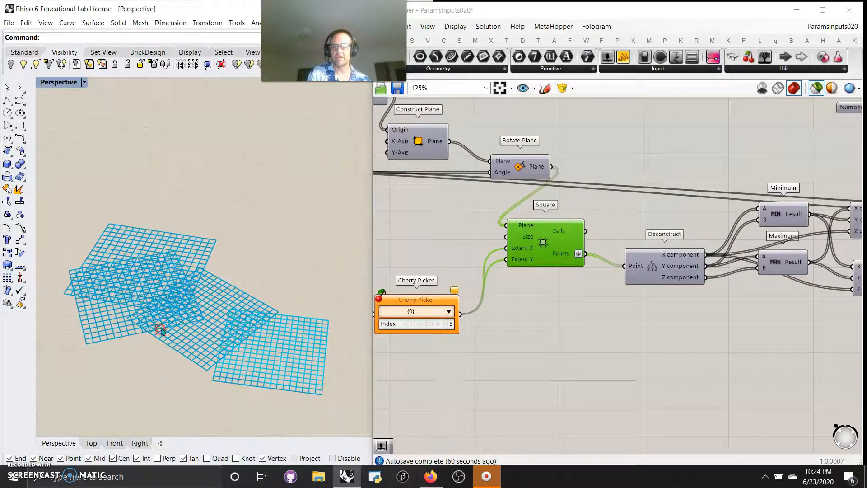
right_drag(447, 380, 588, 344)
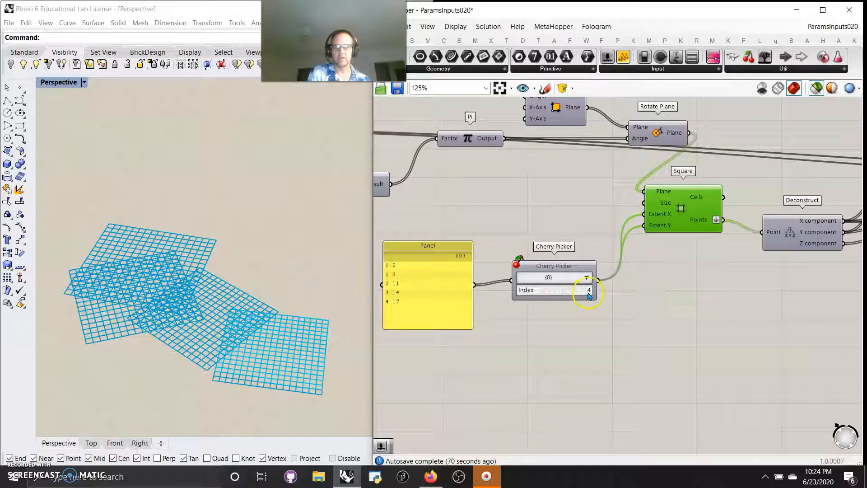
drag(587, 297, 587, 300)
Examine how Deconstruct, Minimum and Maximum feed the two Construct Point components, previewing each component's points.
right_drag(636, 337, 399, 360)
right_drag(624, 324, 581, 369)
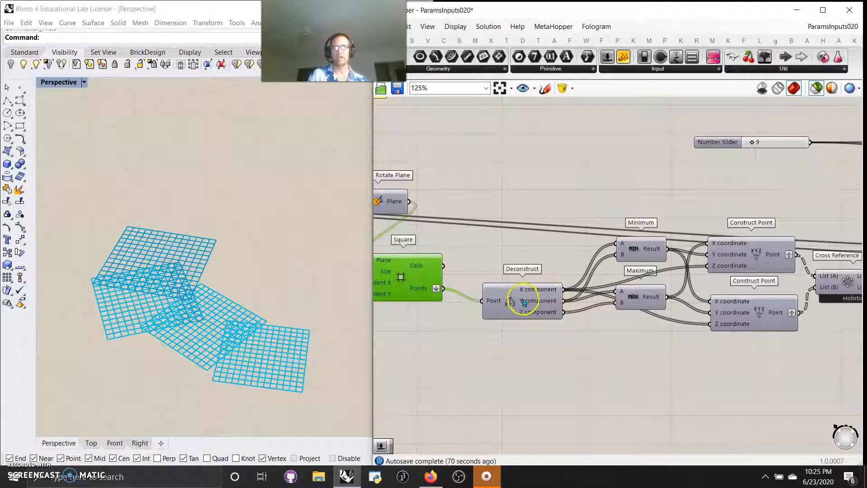
mouse_move(509, 302)
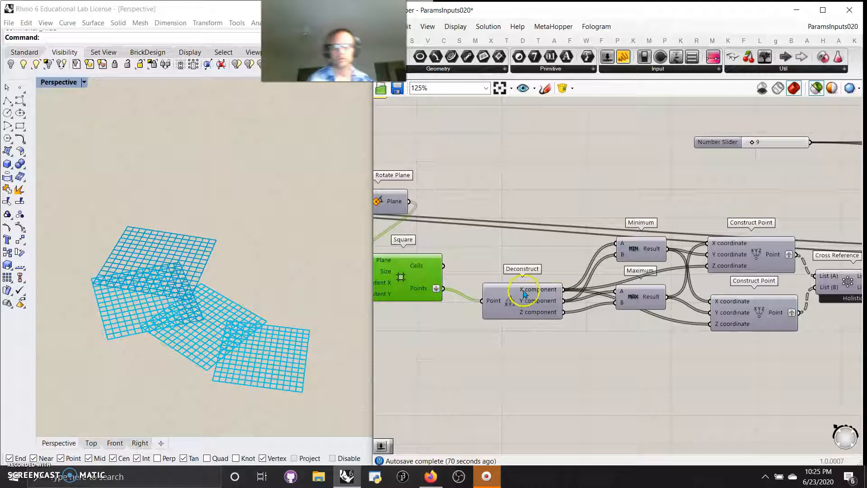
right_drag(682, 393, 577, 418)
click(608, 293)
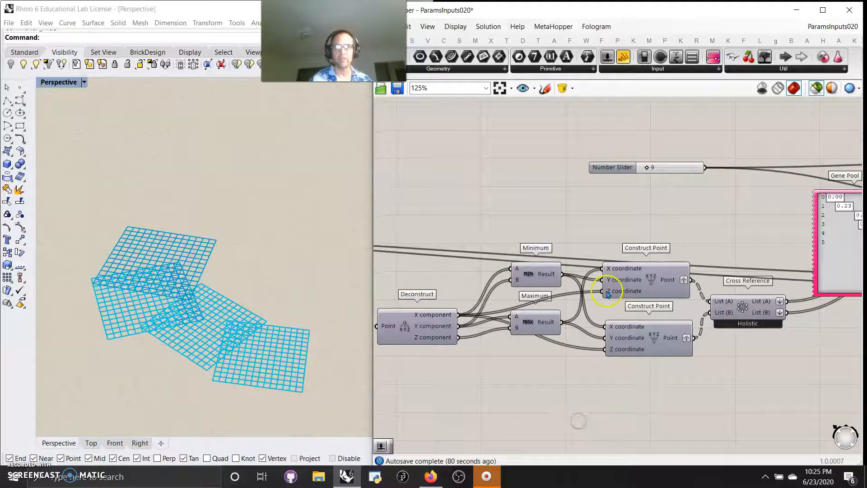
click(645, 346)
click(638, 287)
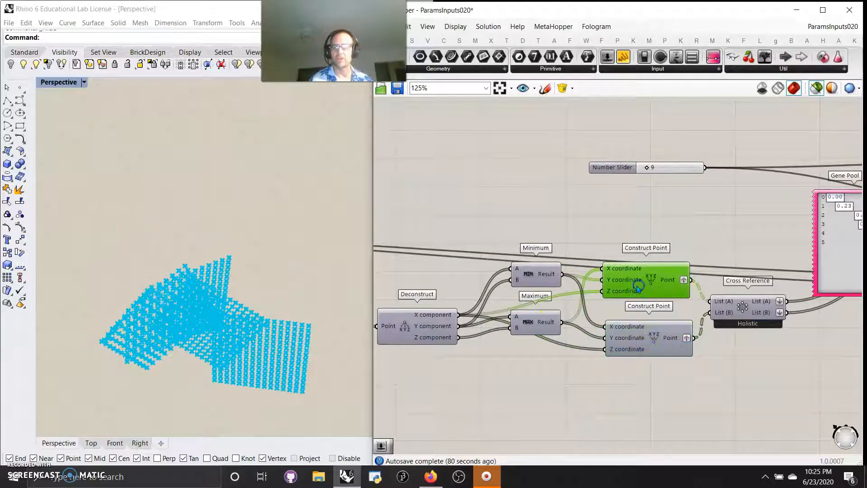
click(433, 334)
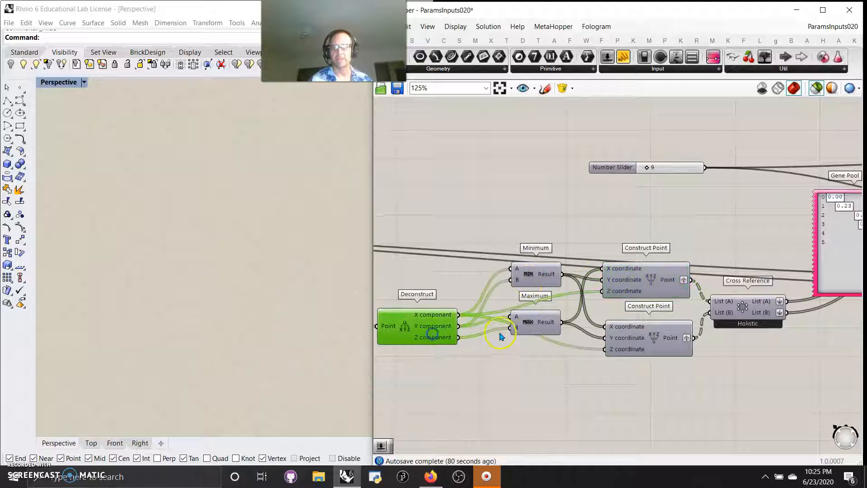
click(535, 276)
click(638, 282)
click(655, 337)
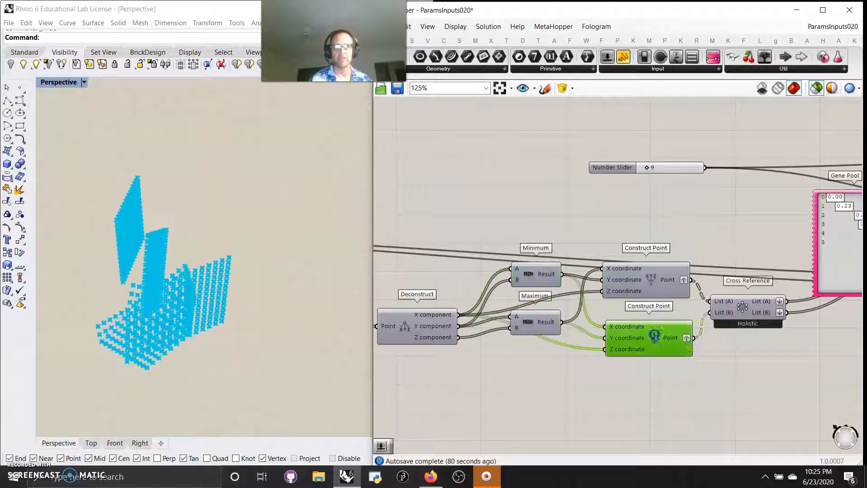
Follow the points through Cross Reference to the lower Surface From Points component and select it for preview.
click(744, 308)
right_drag(271, 332, 206, 262)
right_drag(757, 417, 587, 432)
scroll(637, 384, down, 1)
right_drag(635, 384, 571, 389)
click(764, 243)
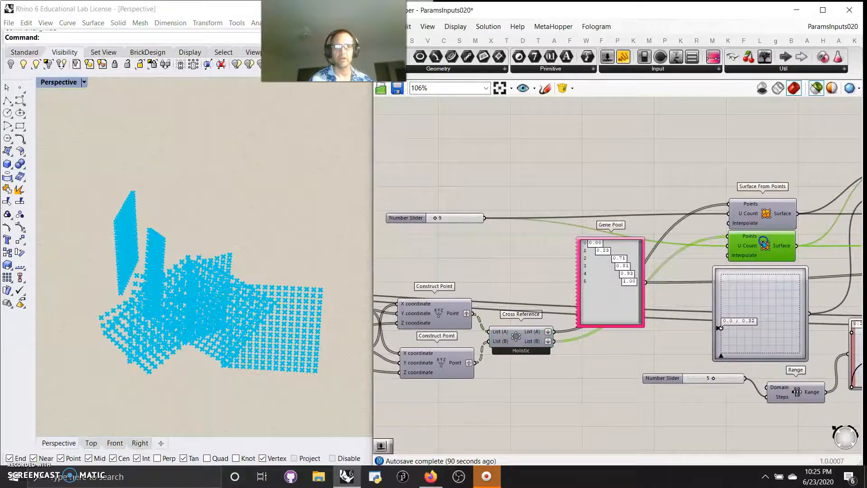
Preview the upper and lower Surface From Points components in turn and examine their surfaces from several angles.
click(760, 215)
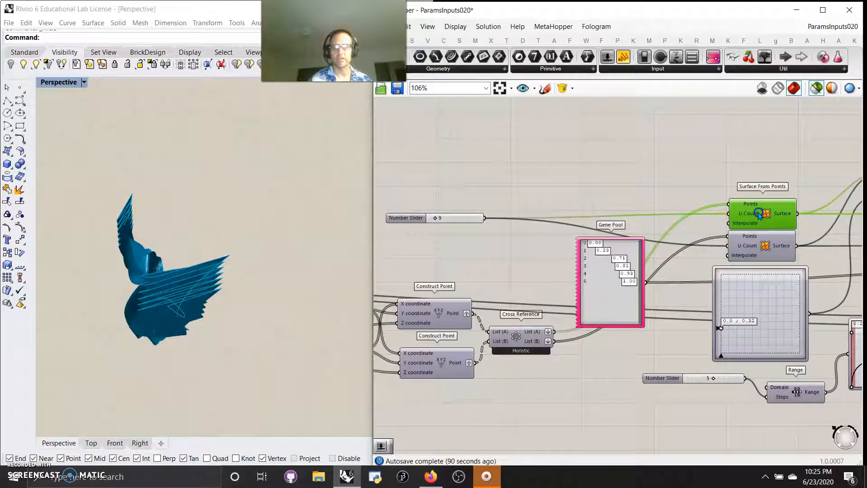
right_drag(152, 277, 183, 221)
click(770, 248)
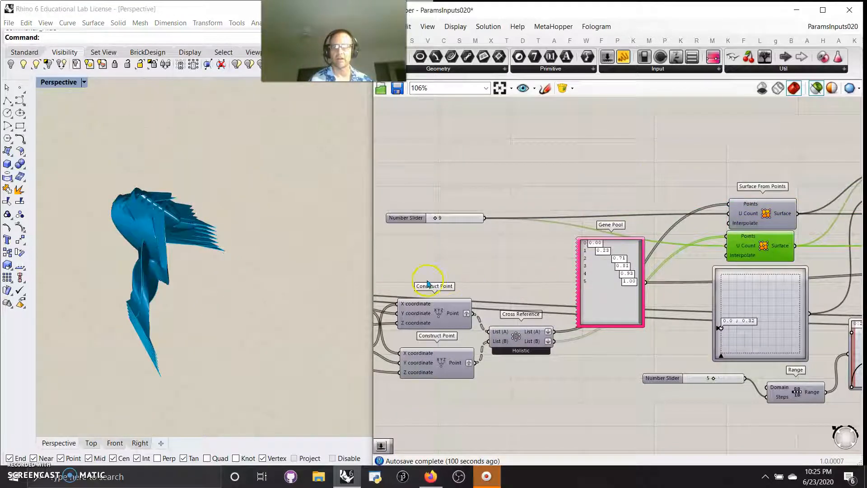
right_drag(230, 285, 354, 294)
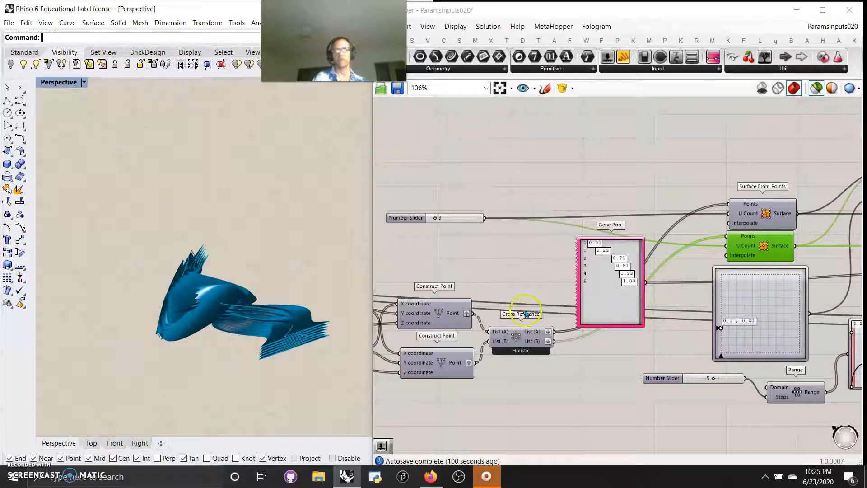
right_drag(316, 271, 199, 326)
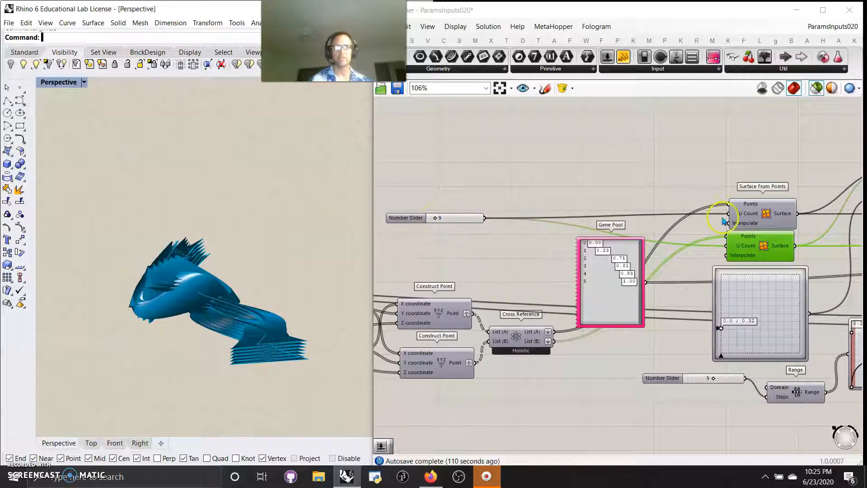
Move the Number Slider set to 9 above the Gene Pool, closer to the Surface From Points components it feeds.
right_drag(492, 238, 525, 238)
scroll(450, 195, up, 5)
scroll(524, 229, down, 1)
scroll(525, 224, down, 3)
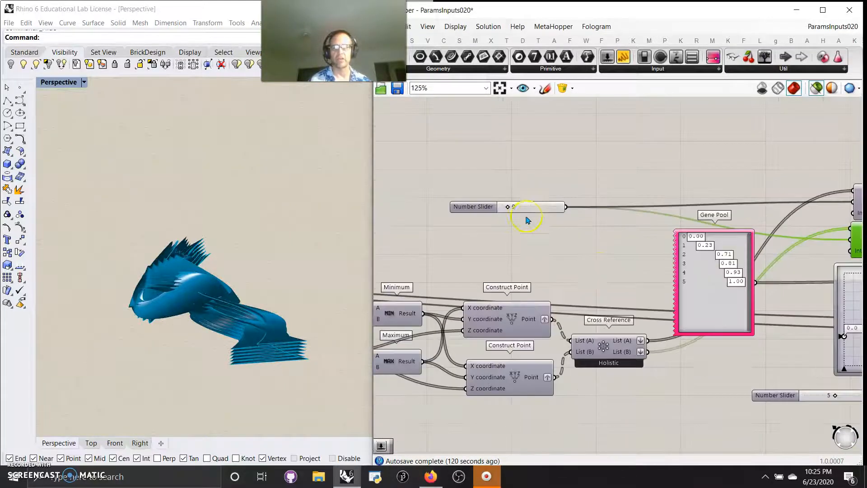
click(445, 183)
drag(445, 183, 627, 161)
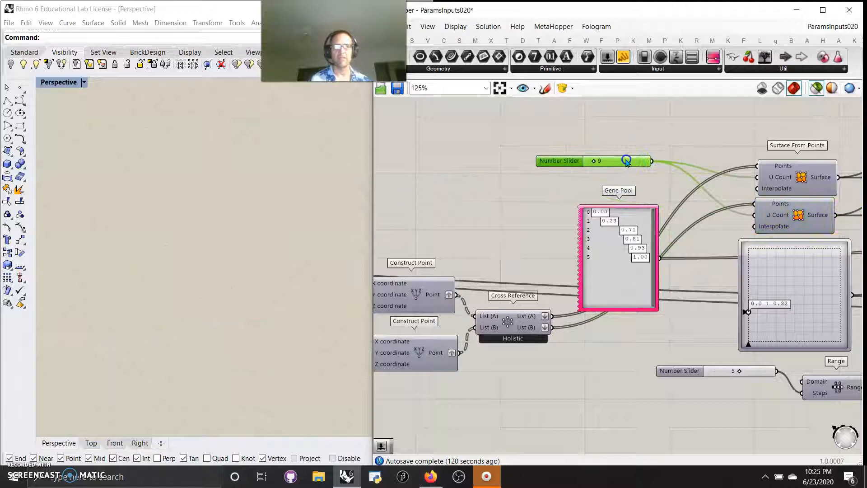
Disconnect the Number Slider from the U Count inputs of both Surface From Points components and delete the slider.
right_click(778, 177)
click(796, 345)
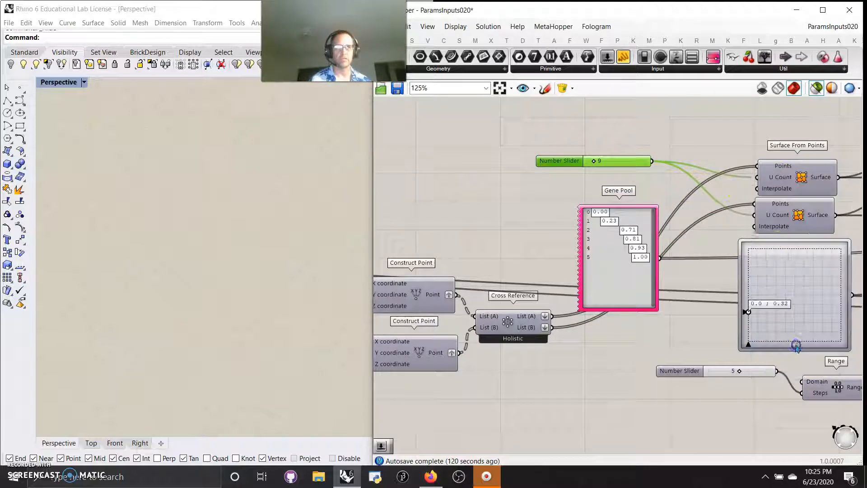
right_click(778, 219)
click(794, 386)
right_drag(779, 216, 517, 190)
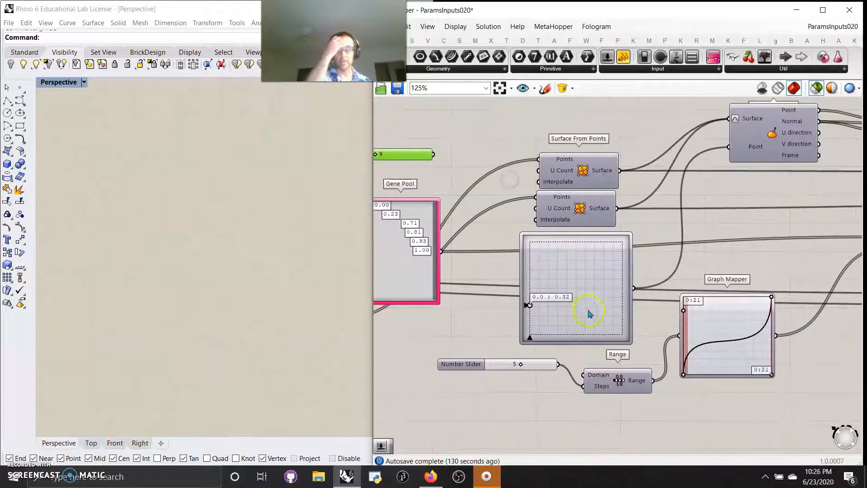
key(Delete)
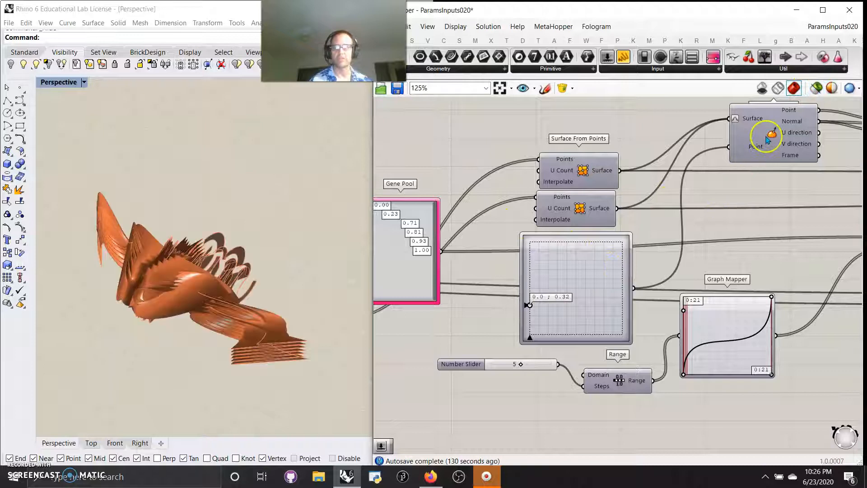
Inspect the complete preview of the definition's surfaces and ring-shaped segments from several angles.
right_drag(338, 287, 306, 243)
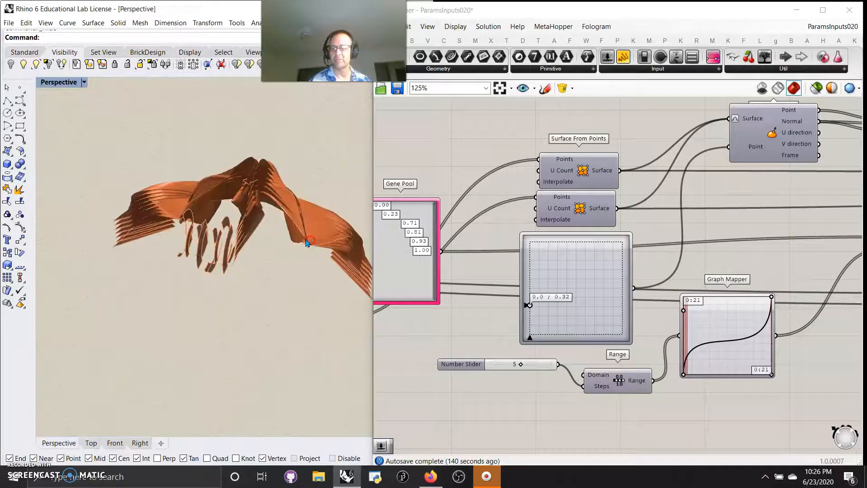
right_drag(179, 271, 297, 248)
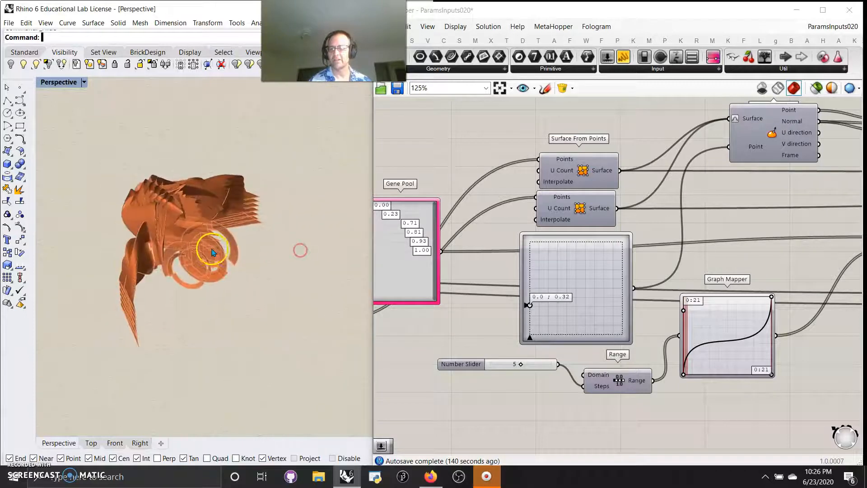
right_drag(208, 304, 256, 315)
right_drag(254, 266, 213, 266)
scroll(770, 281, down, 6)
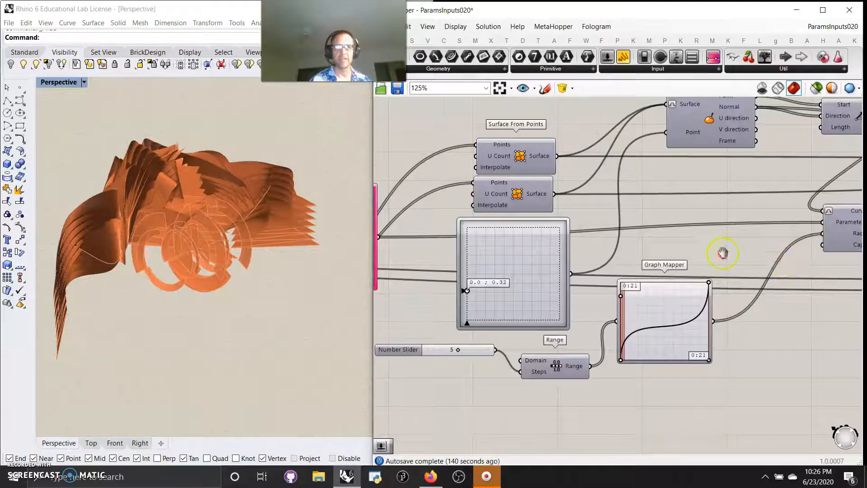
right_drag(740, 297, 520, 313)
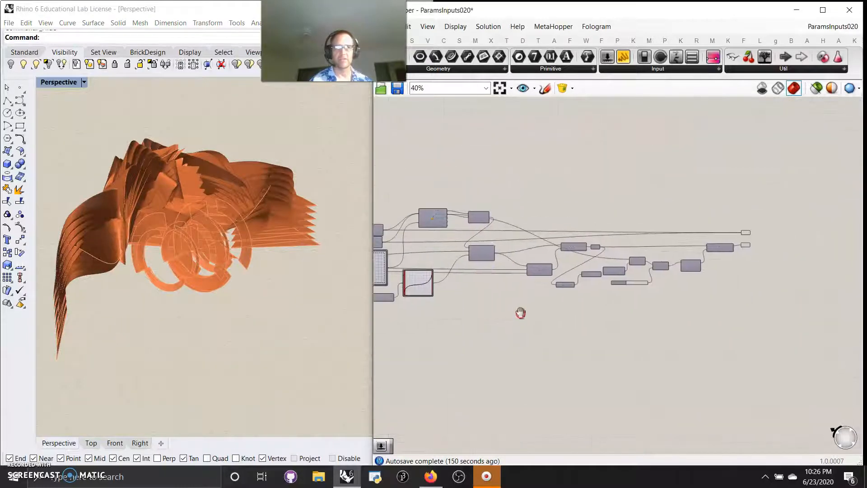
Highlight the lower output geometry at the end of the definition and trace it back to the Pipe Variable component.
click(744, 245)
right_drag(281, 244, 216, 272)
scroll(490, 327, up, 5)
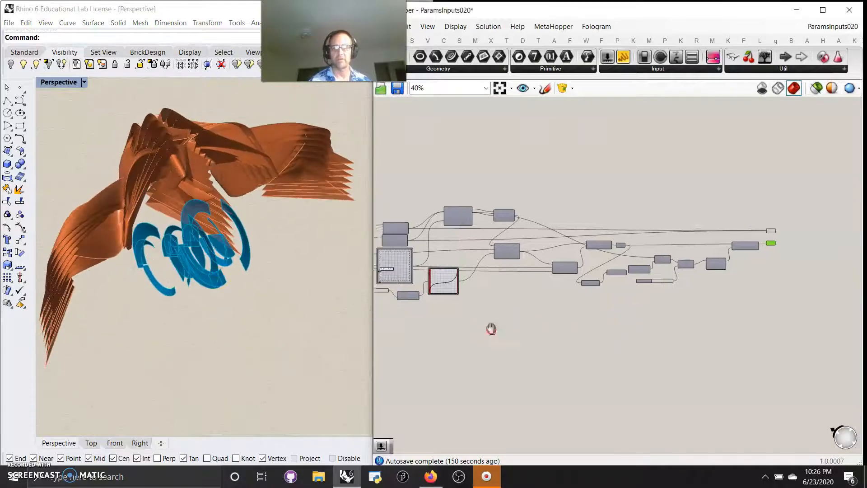
right_drag(494, 300, 640, 333)
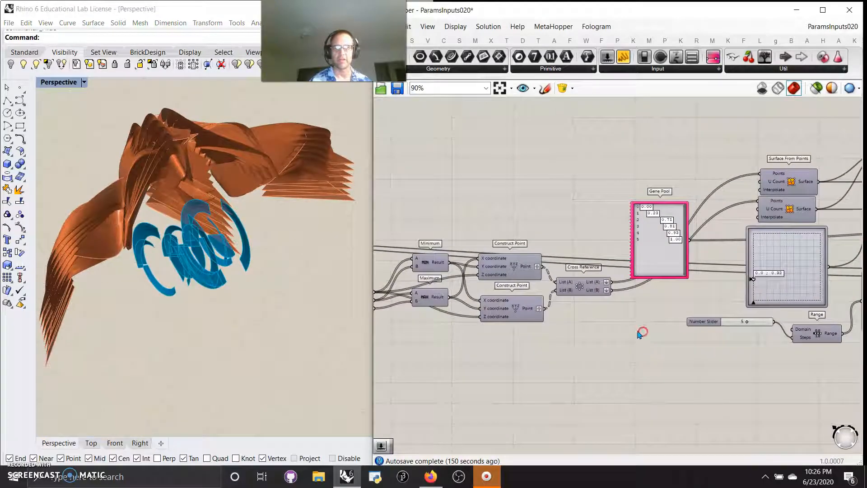
right_drag(711, 288, 343, 277)
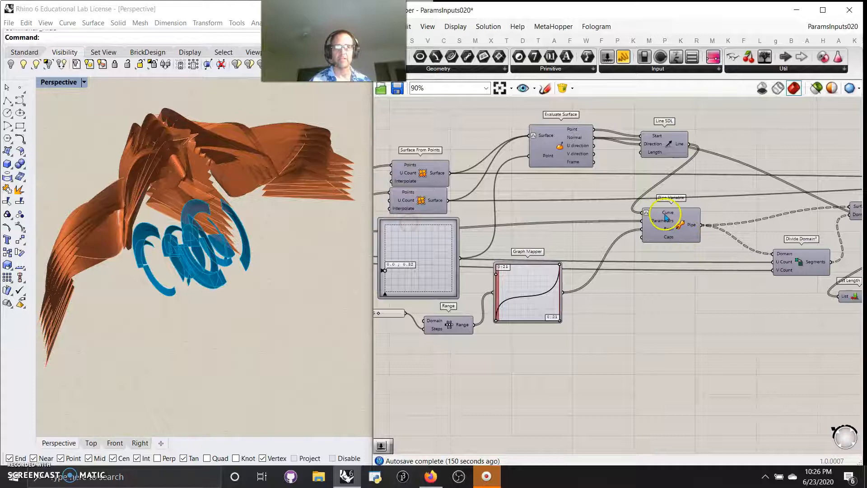
click(683, 224)
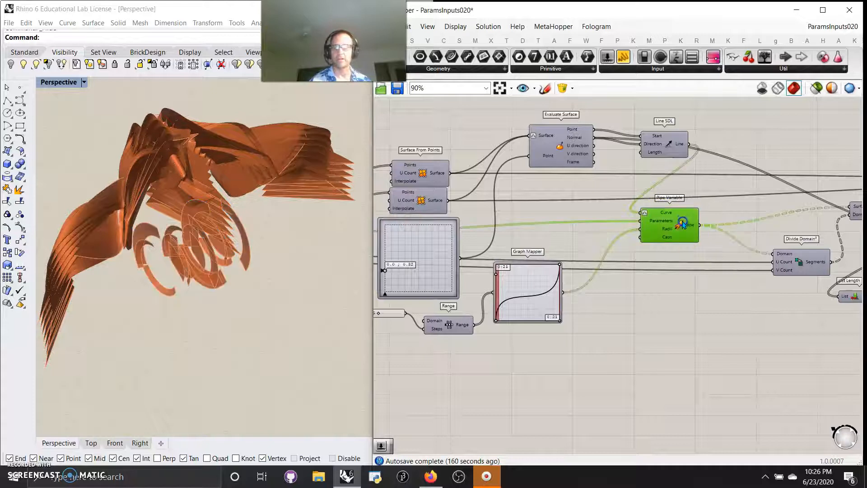
Try other positions of the two-dimensional slider feeding Evaluate Surface, ending at 0.0 ; 0.52, and check the Surface From Points inputs.
click(571, 155)
drag(385, 271, 418, 271)
right_drag(417, 271, 558, 270)
drag(524, 271, 574, 257)
click(562, 168)
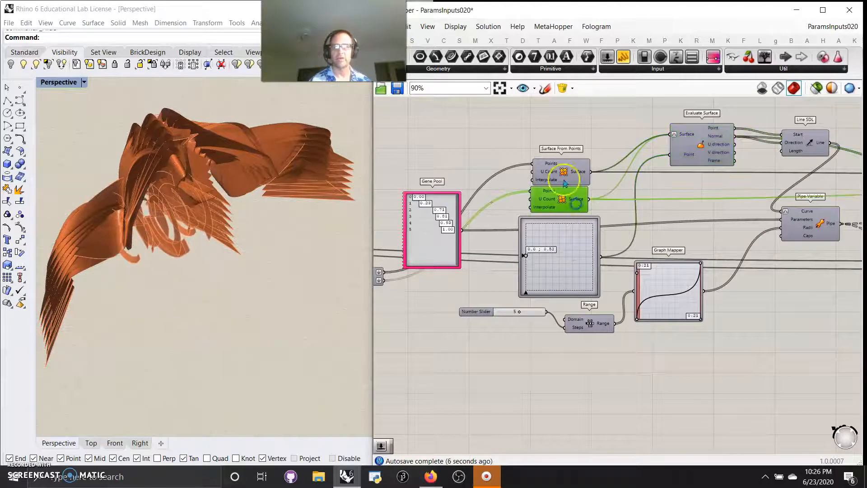
Select Evaluate Surface and try its two-dimensional slider at 0.9 ; 0.42 and 0.78 ; 0.49, inspecting how the pipes shift.
click(689, 147)
drag(536, 262, 588, 264)
right_drag(145, 333, 78, 311)
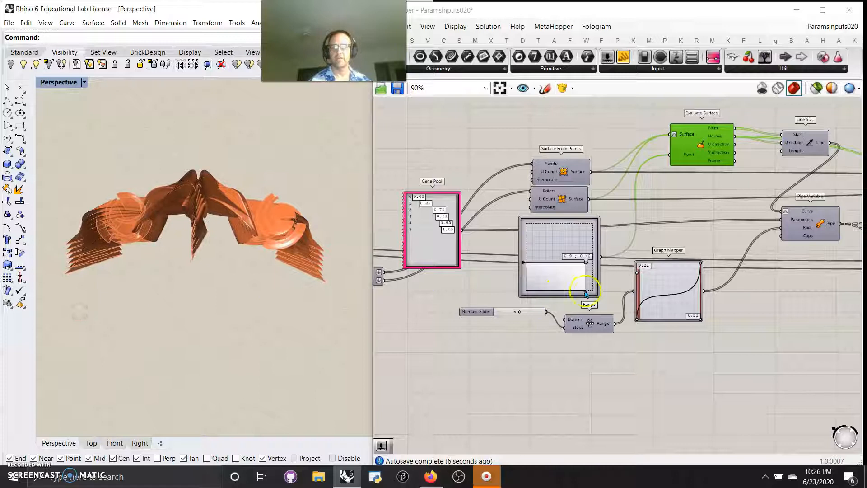
drag(587, 267, 605, 274)
drag(609, 271, 579, 256)
right_drag(303, 219, 170, 171)
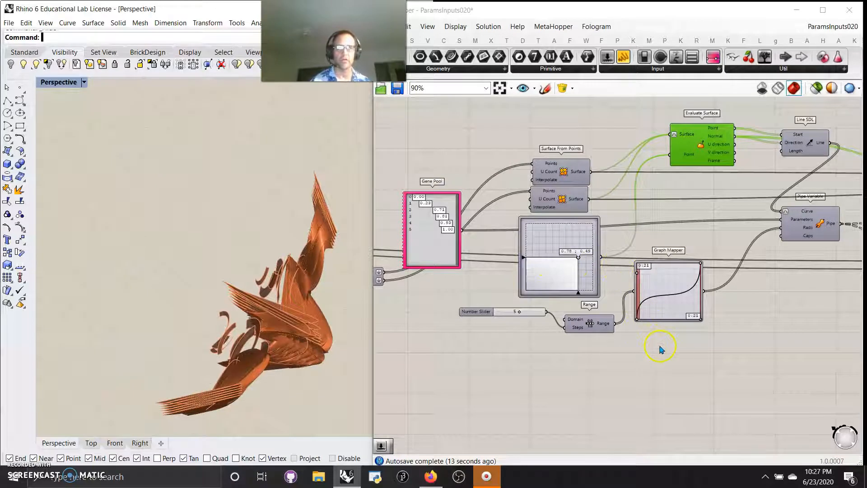
Trace Pipe Variable's radii back through the Graph Mapper and Range, and move the Gene Pool up beside the Surface From Points components.
right_drag(724, 367, 607, 389)
click(703, 249)
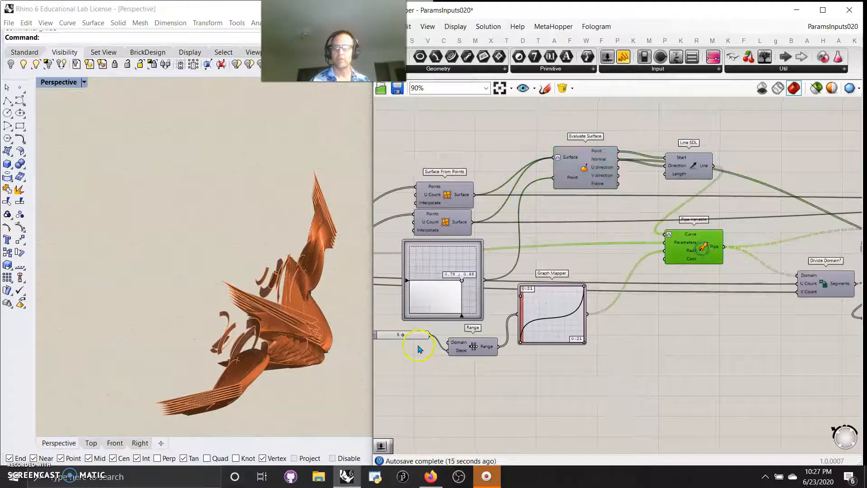
drag(584, 292, 563, 294)
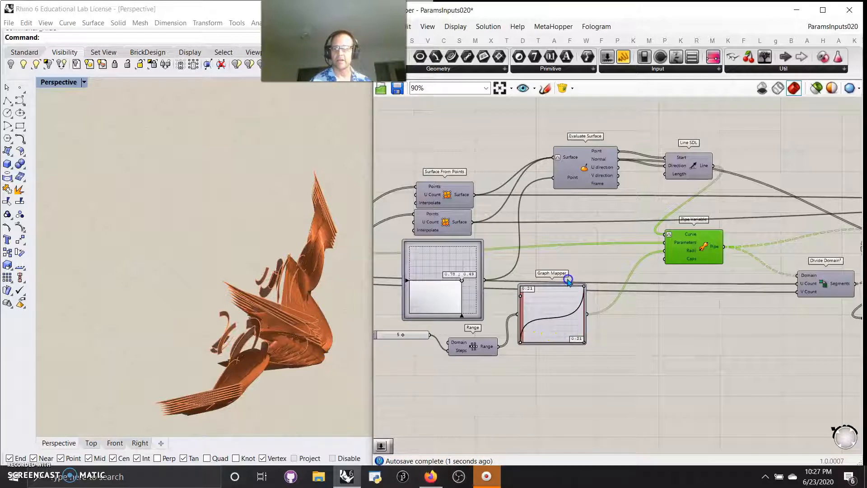
right_drag(495, 383, 614, 373)
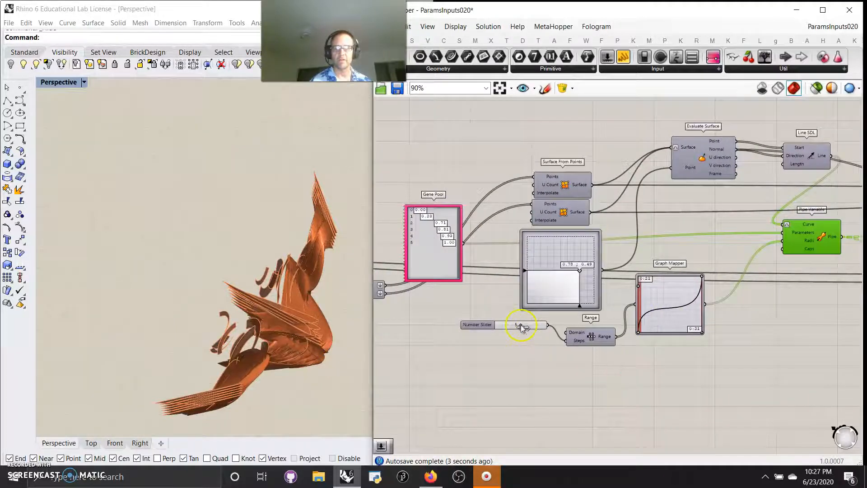
drag(522, 326, 523, 328)
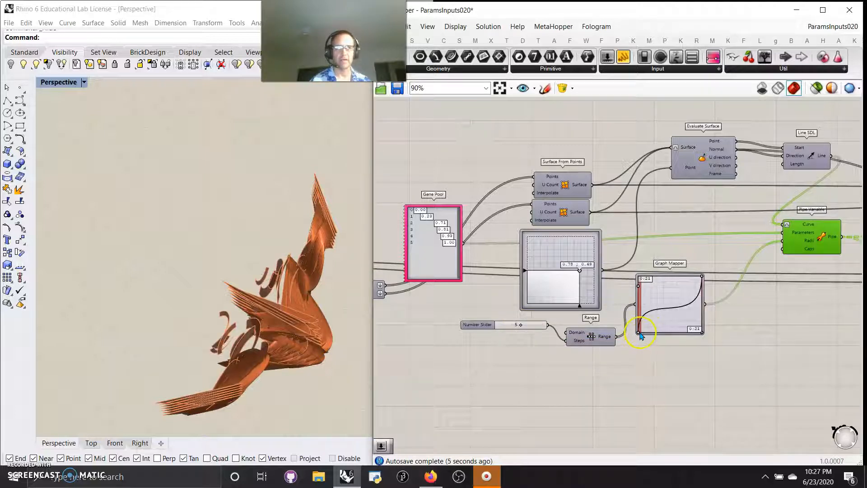
drag(436, 263, 451, 165)
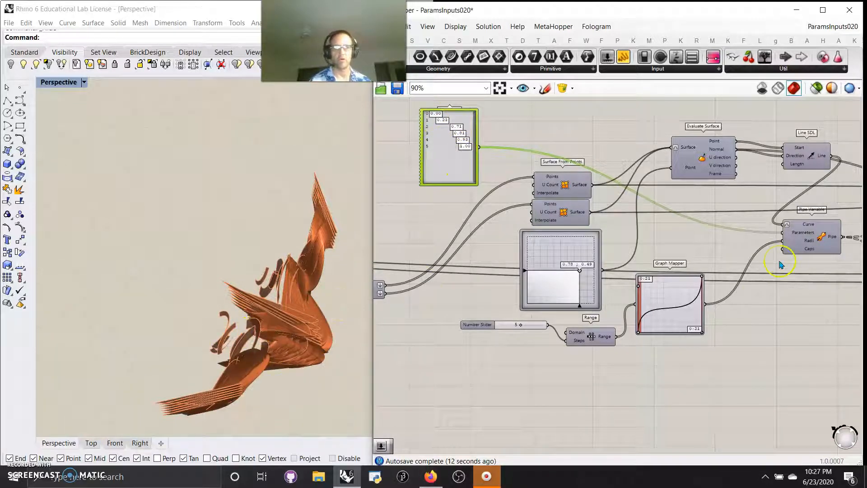
click(808, 176)
Set the two-dimensional slider feeding Evaluate Surface to 0.78 ; 0.6 and inspect the relocated pipe segments.
click(711, 157)
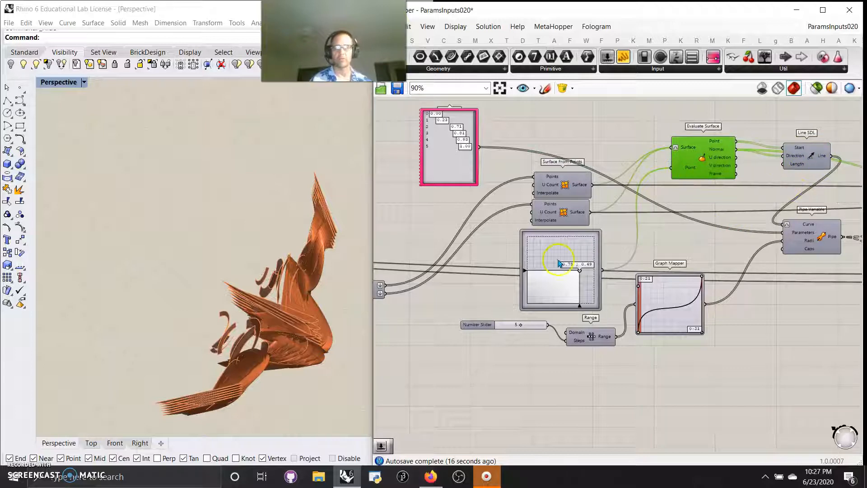
mouse_move(580, 274)
mouse_down()
mouse_move(556, 284)
mouse_move(575, 270)
mouse_move(568, 254)
mouse_move(575, 261)
mouse_up()
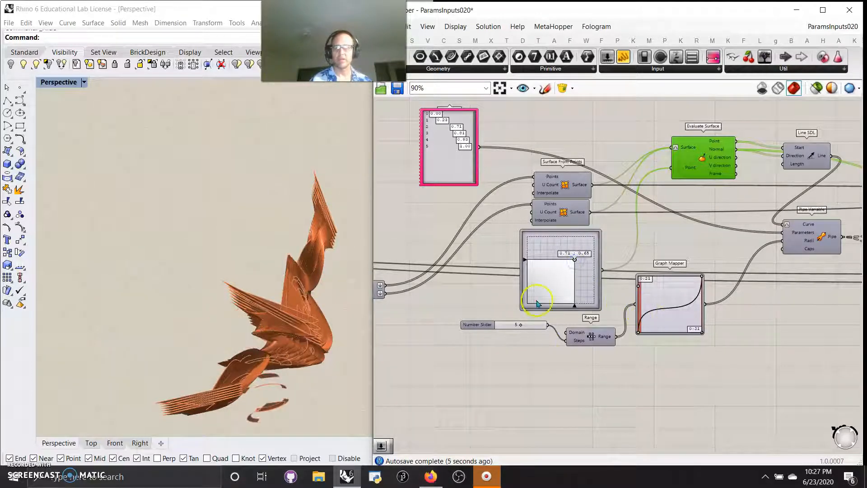
drag(575, 261, 580, 266)
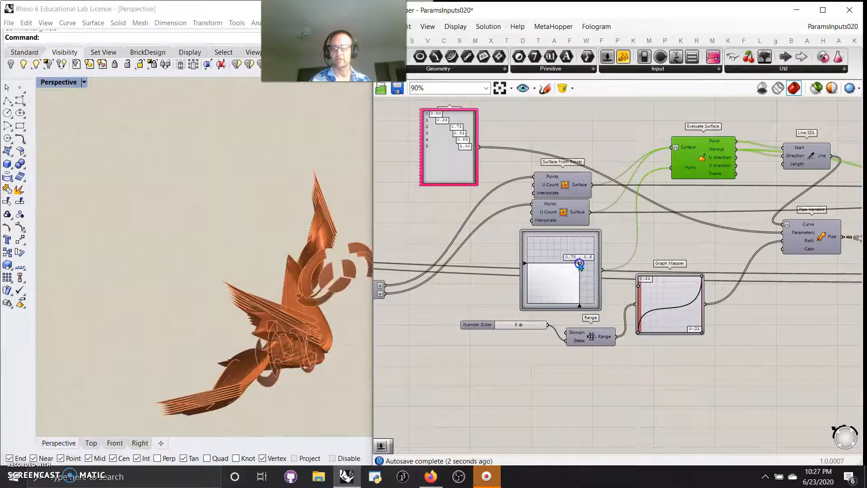
right_drag(362, 280, 107, 127)
right_drag(159, 241, 107, 253)
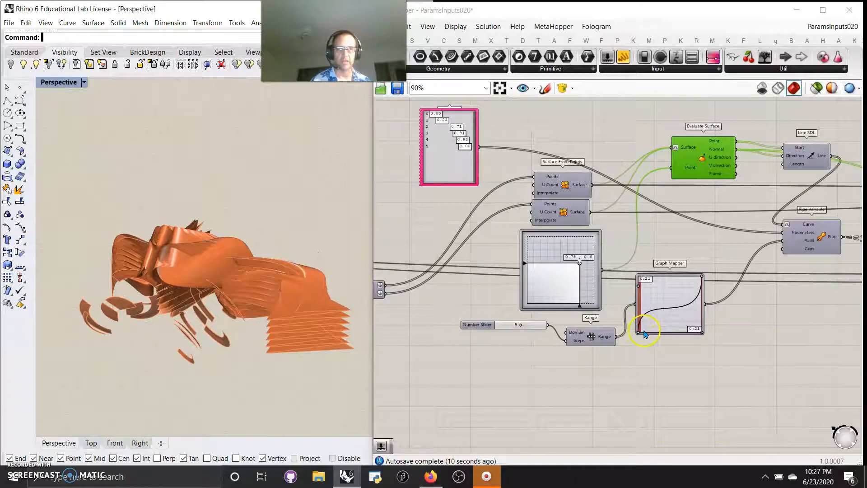
Reshape the Graph Mapper's Bezier curve by raising its start point, lowering its start handle and moving its end handle to the upper left.
scroll(645, 334, up, 4)
drag(624, 354, 683, 307)
click(774, 221)
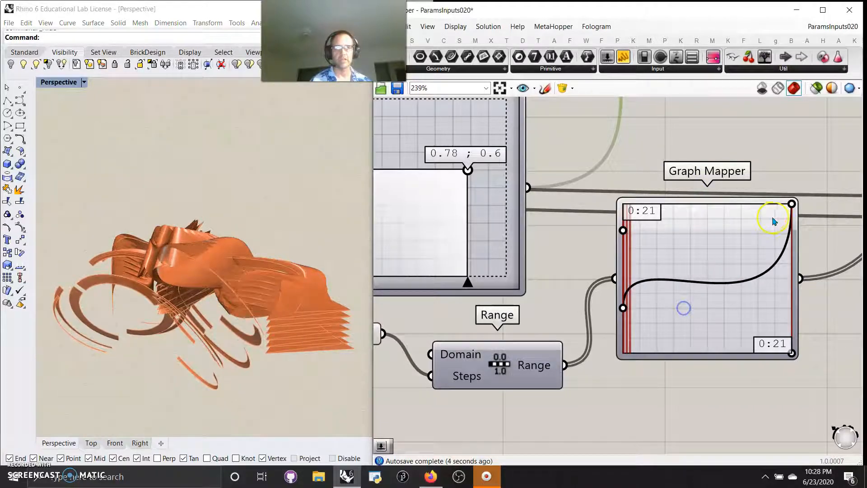
mouse_move(792, 203)
mouse_down()
mouse_move(774, 251)
mouse_move(784, 291)
mouse_move(782, 199)
mouse_up()
drag(626, 234, 577, 262)
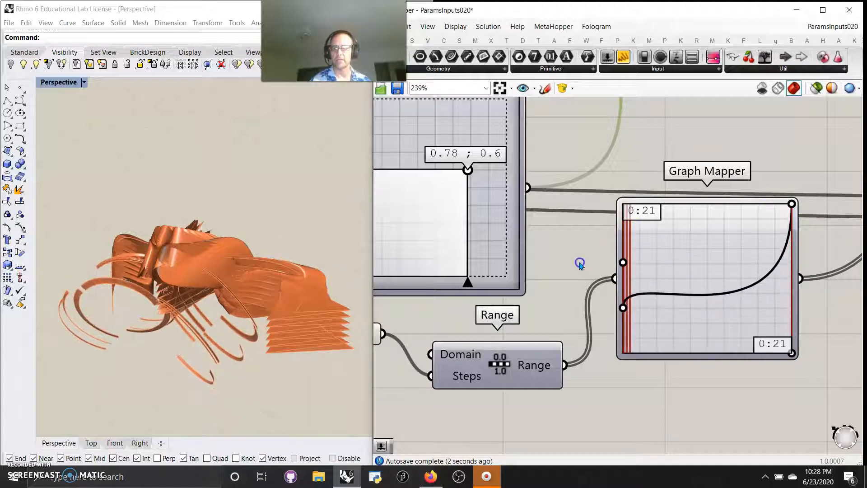
drag(793, 354, 630, 195)
right_drag(156, 312, 148, 332)
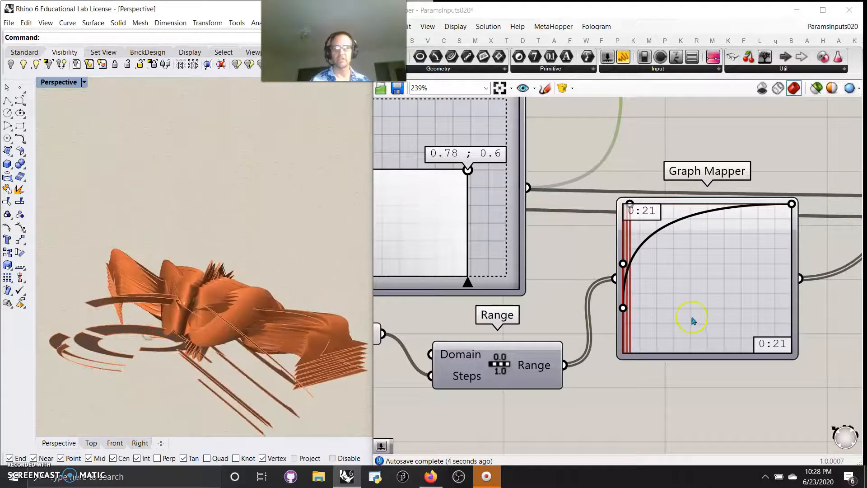
Follow the pipes from Pipe Variable through Divide Domain² and Isotrim, and examine the Geometry parameter's contents.
scroll(696, 317, down, 4)
right_drag(809, 319, 546, 388)
click(647, 279)
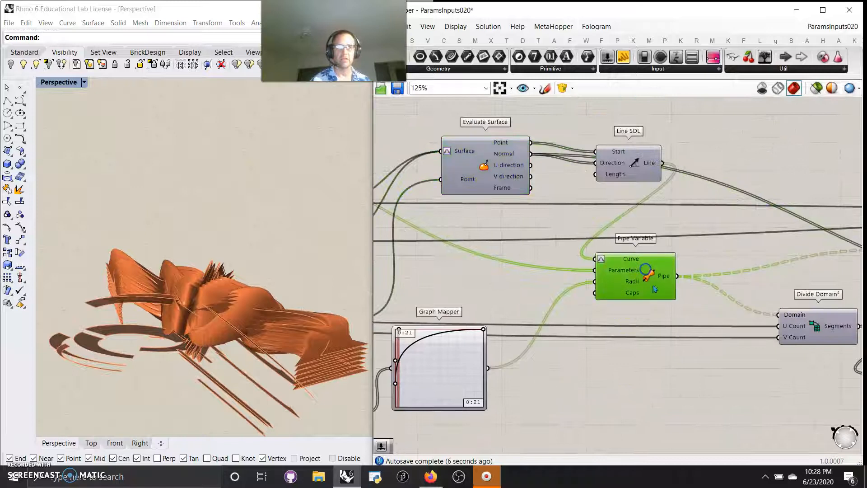
right_drag(724, 376, 539, 366)
click(632, 319)
right_drag(705, 311, 497, 263)
click(537, 206)
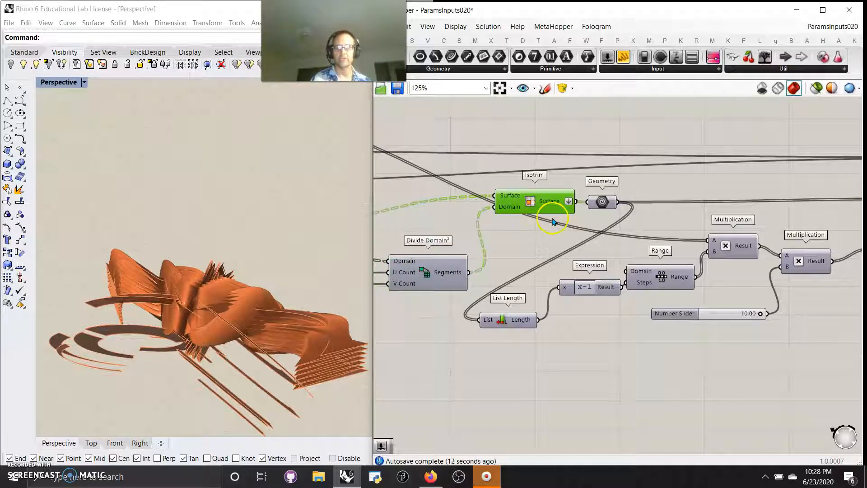
mouse_move(603, 204)
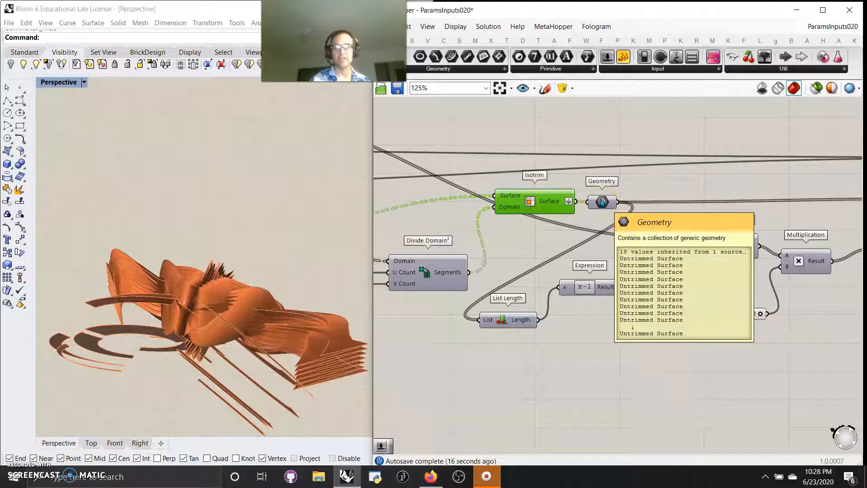
Trace the Geometry parameter's output past the Range, Multiplication and Jitter components and select Move.
right_drag(590, 351, 552, 367)
mouse_move(489, 354)
right_drag(692, 314, 603, 342)
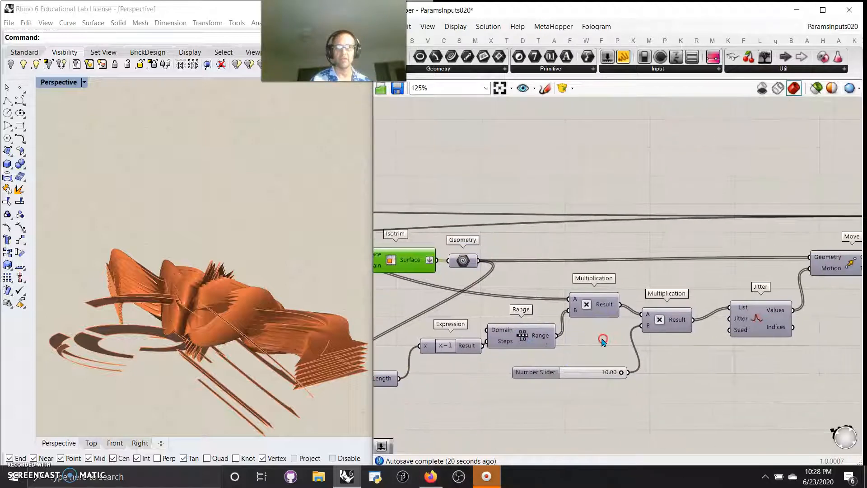
right_drag(681, 379, 672, 375)
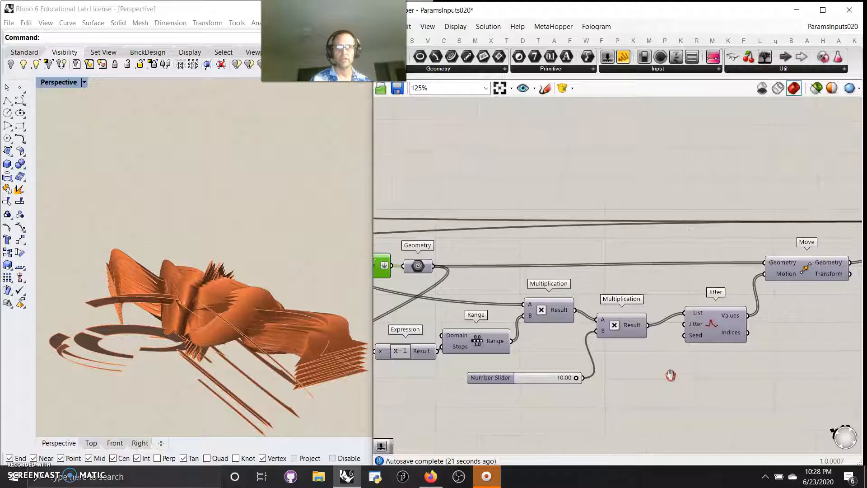
click(815, 270)
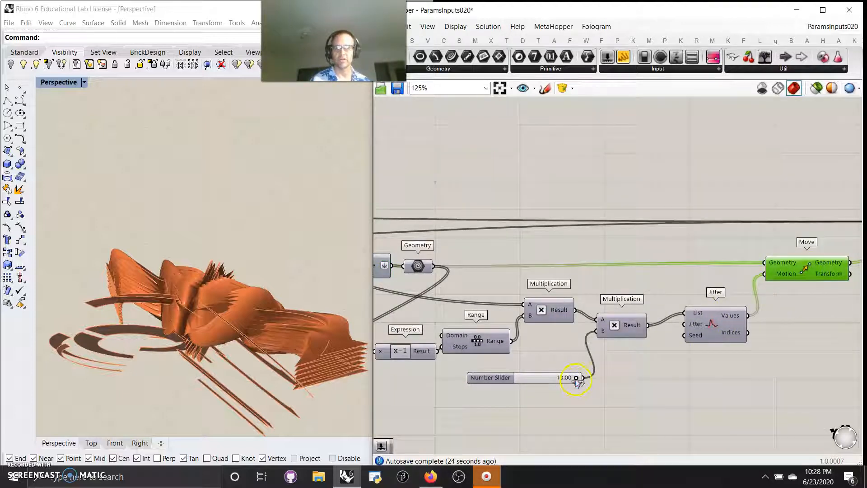
Try the Number Slider feeding the second Multiplication at 0.00, inspect the rings in Perspective, and return it to 10.00.
drag(577, 378, 492, 392)
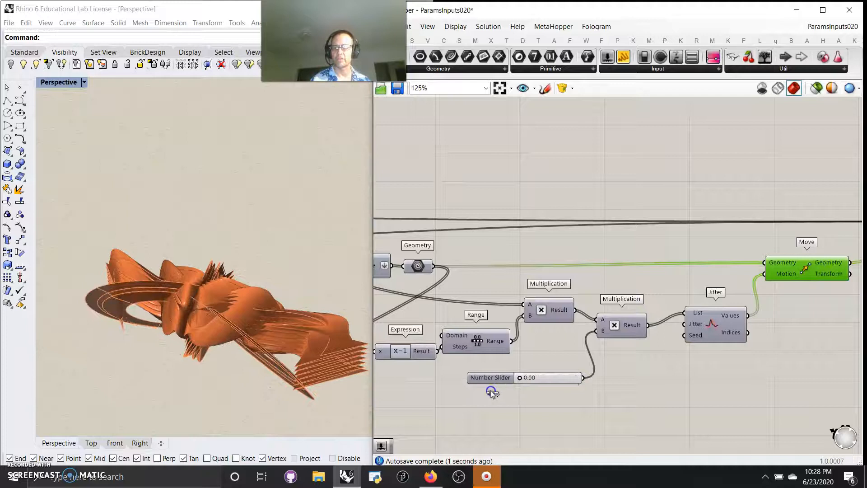
right_drag(207, 379, 308, 355)
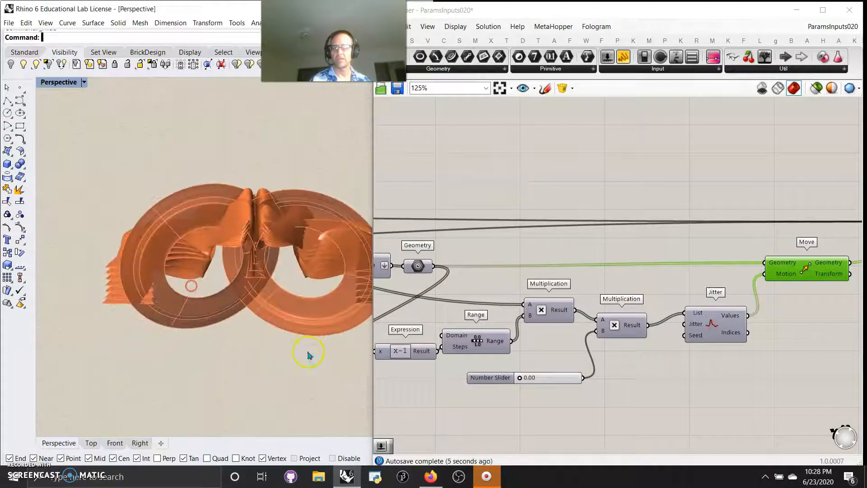
drag(520, 384, 633, 381)
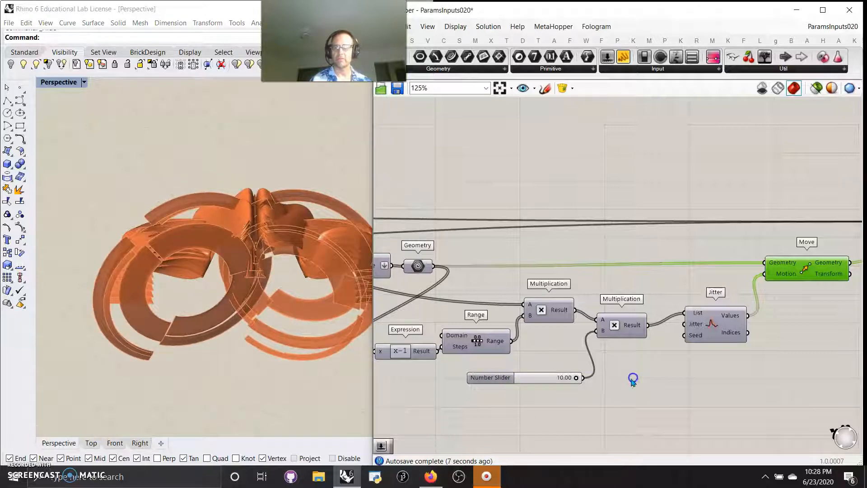
Highlight the final Geometry and Surface parameters in turn and inspect their geometry in the Perspective view.
right_drag(725, 373, 460, 403)
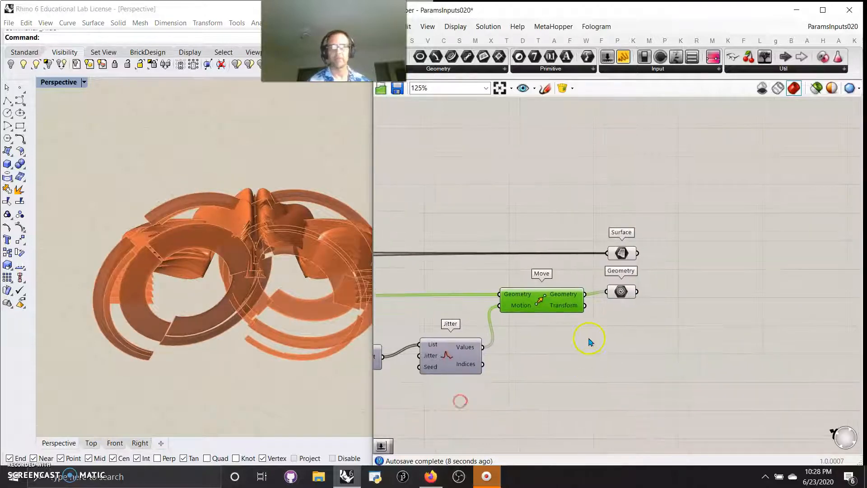
click(621, 293)
mouse_move(253, 289)
right_down()
mouse_move(232, 323)
mouse_move(232, 407)
mouse_move(234, 400)
right_up()
click(630, 254)
right_drag(273, 327, 240, 286)
Widen the Rhino window area, display all four viewports zoomed to extents, and frame the model closer in Perspective.
drag(370, 279, 405, 279)
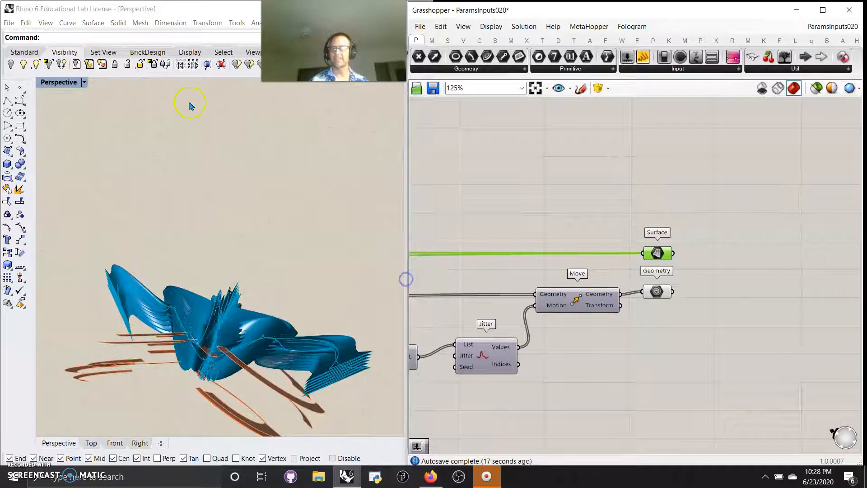
click(31, 50)
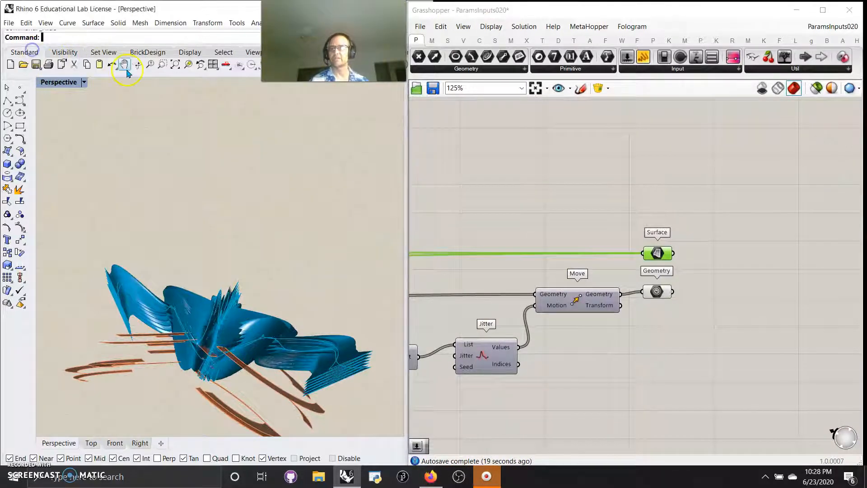
double_click(57, 83)
click(174, 65)
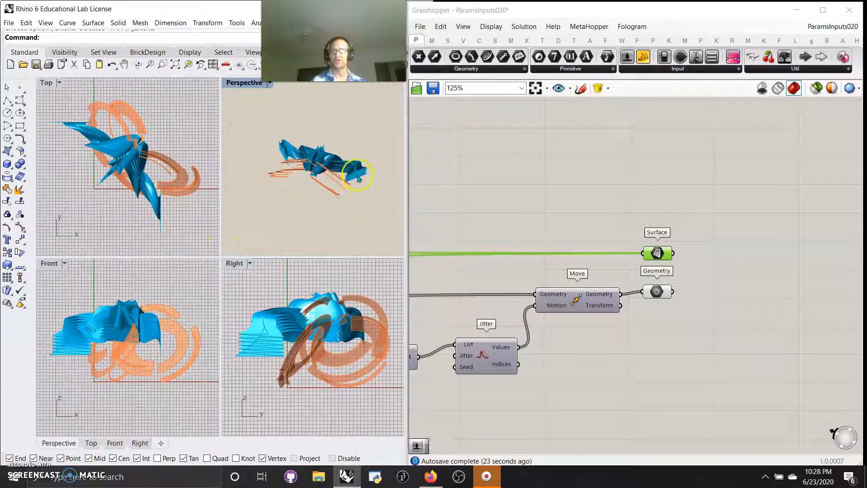
scroll(321, 167, up, 7)
right_drag(322, 167, 385, 230)
Follow the definition back upstream and examine the Cherry Picker, the Panel feeding it and the model from another angle.
right_drag(451, 215, 669, 199)
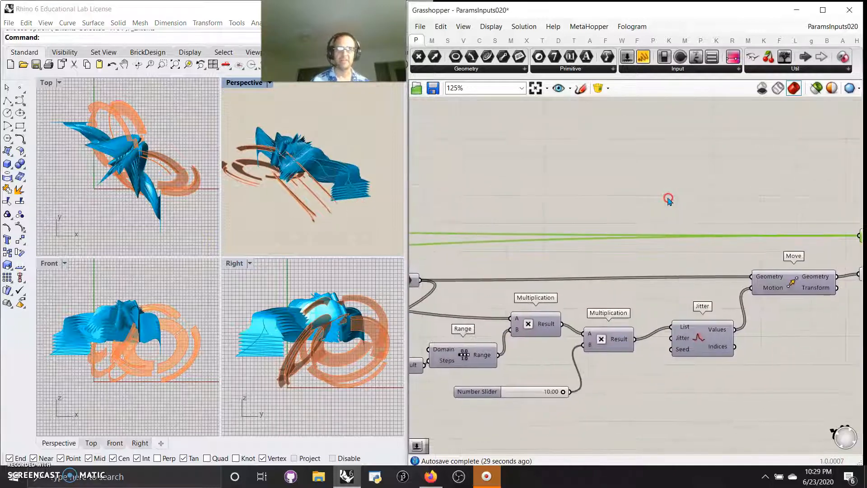
scroll(513, 271, down, 5)
right_drag(498, 271, 632, 360)
scroll(535, 390, up, 3)
right_drag(523, 375, 696, 342)
scroll(664, 344, up, 7)
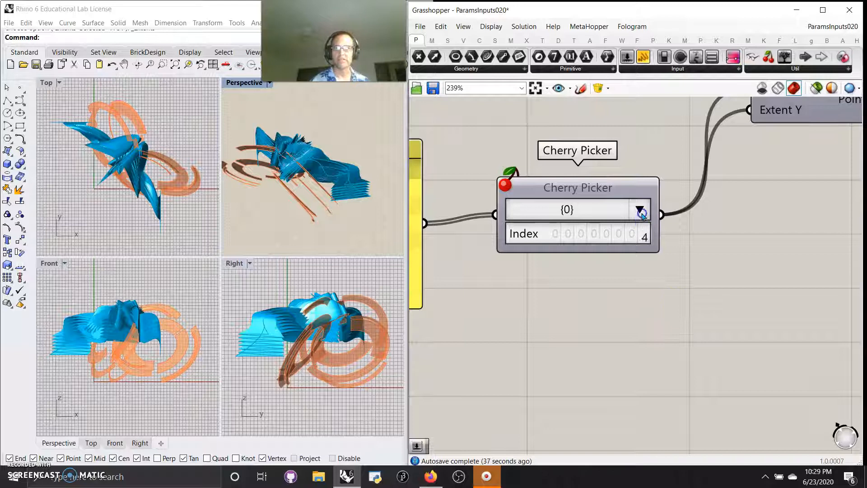
right_drag(359, 178, 280, 149)
right_drag(447, 304, 698, 362)
right_drag(450, 244, 624, 296)
scroll(624, 296, down, 4)
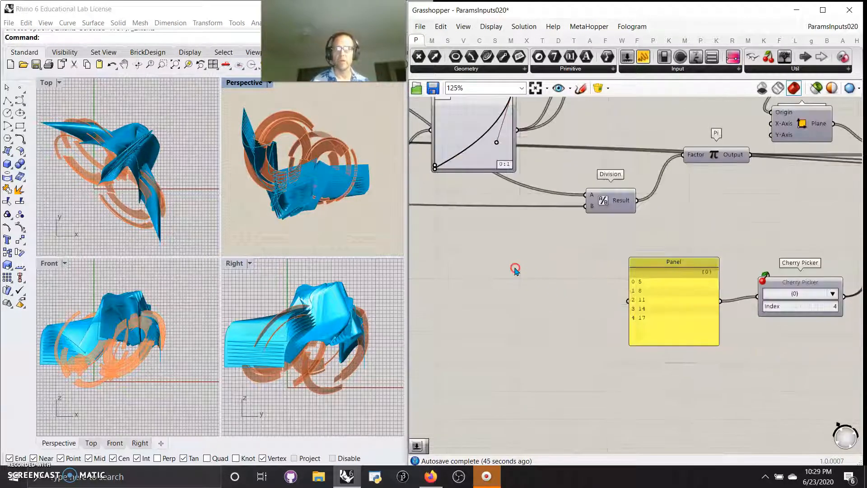
Move the Boolean Toggle beside the lowest number sliders and set it to True.
right_drag(515, 270, 679, 390)
right_drag(467, 377, 711, 353)
right_drag(515, 371, 593, 305)
drag(668, 326, 597, 292)
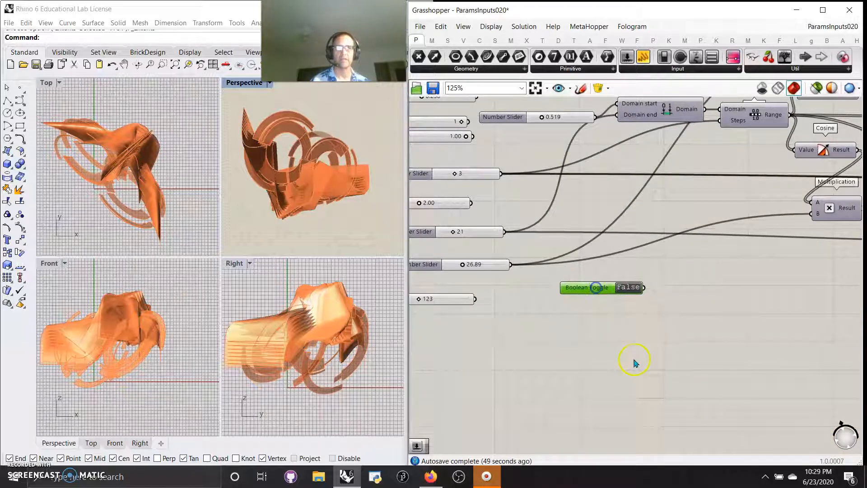
right_drag(633, 358, 768, 403)
drag(728, 336, 711, 340)
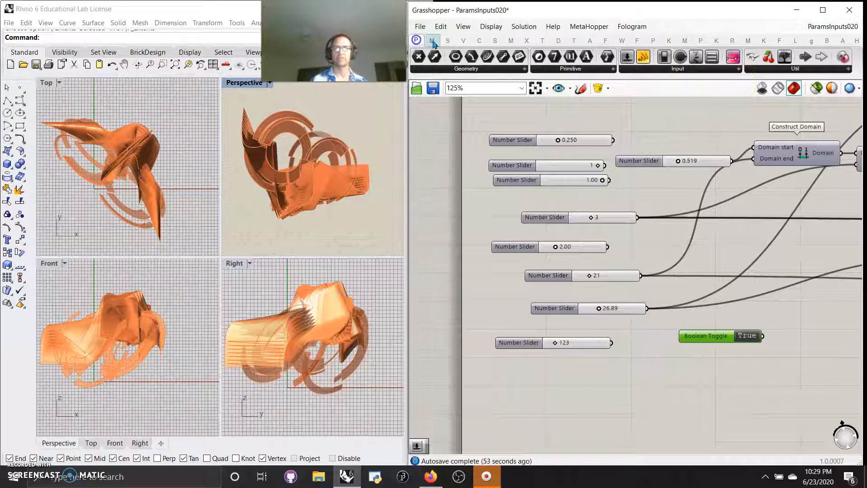
Add a Button component directly below the Boolean Toggle.
click(764, 69)
click(703, 69)
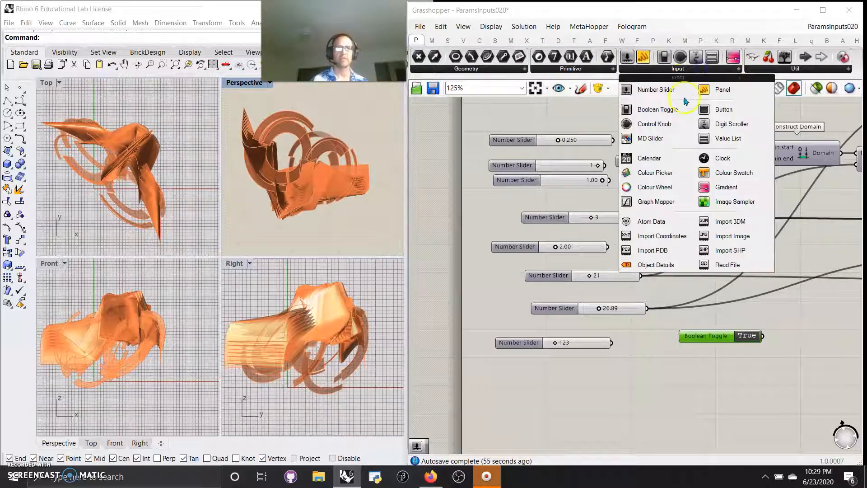
drag(723, 112, 726, 364)
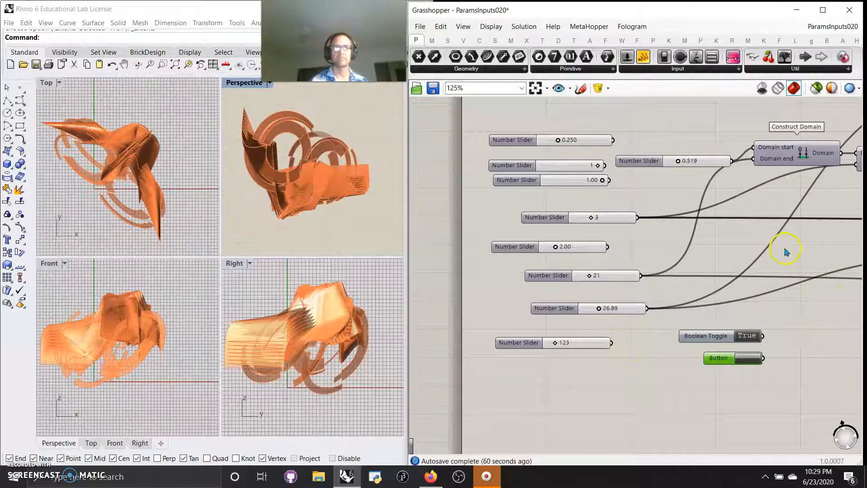
Group all components of the long bottom definition and colour the group cyan like the groups above it.
scroll(786, 252, down, 2)
click(535, 89)
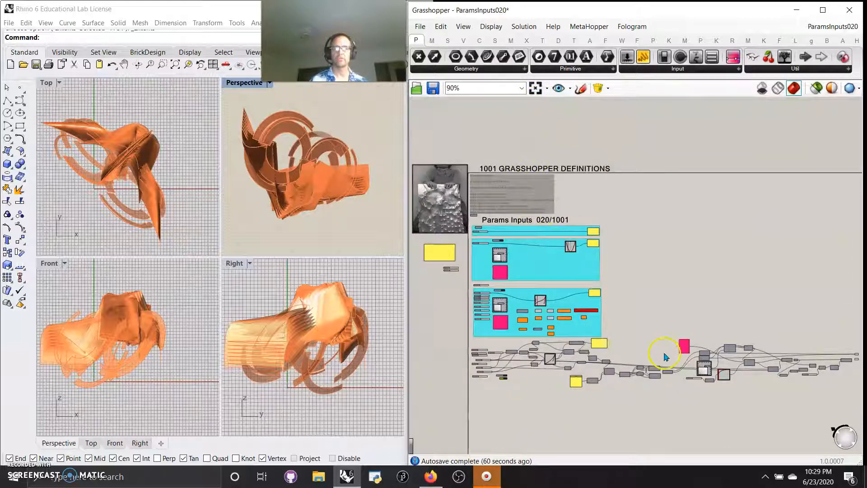
scroll(743, 380, down, 4)
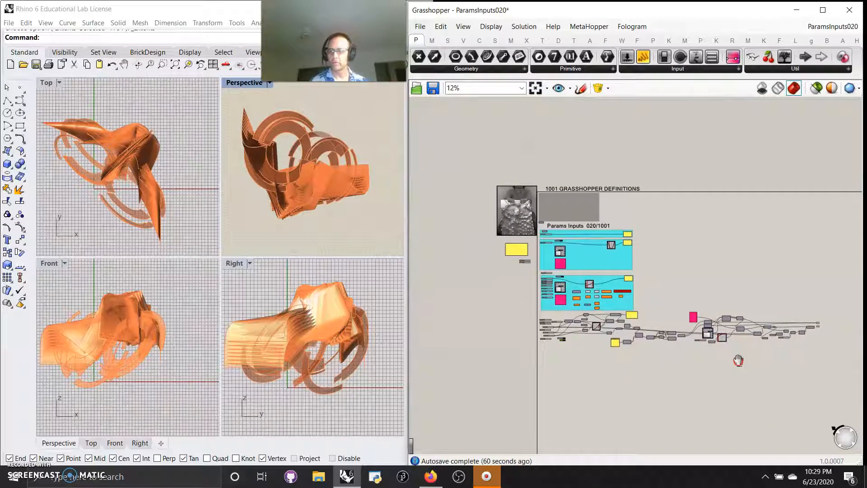
drag(820, 365, 535, 315)
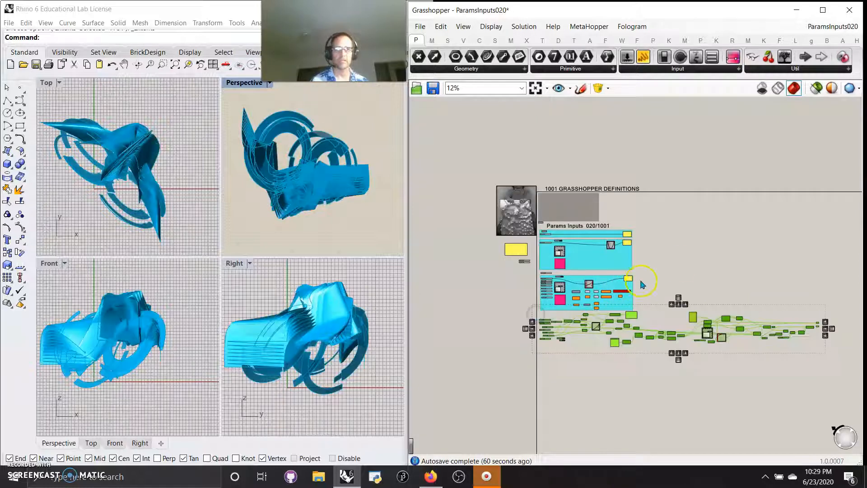
right_click(685, 262)
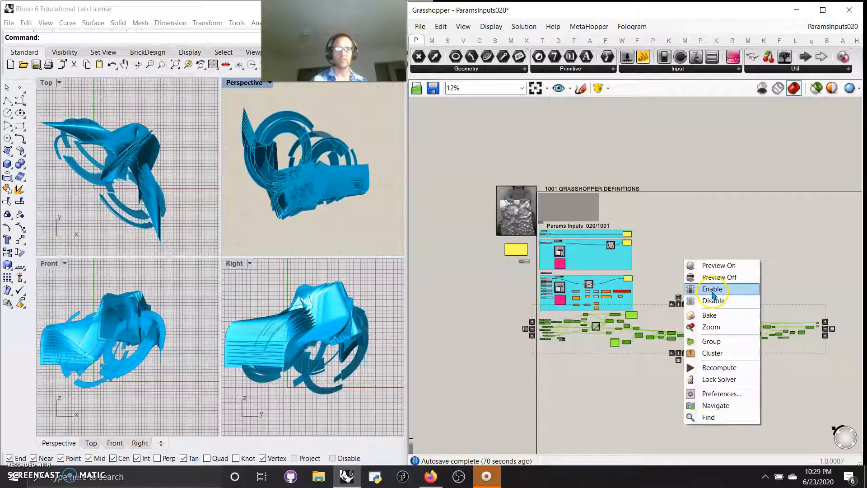
click(713, 342)
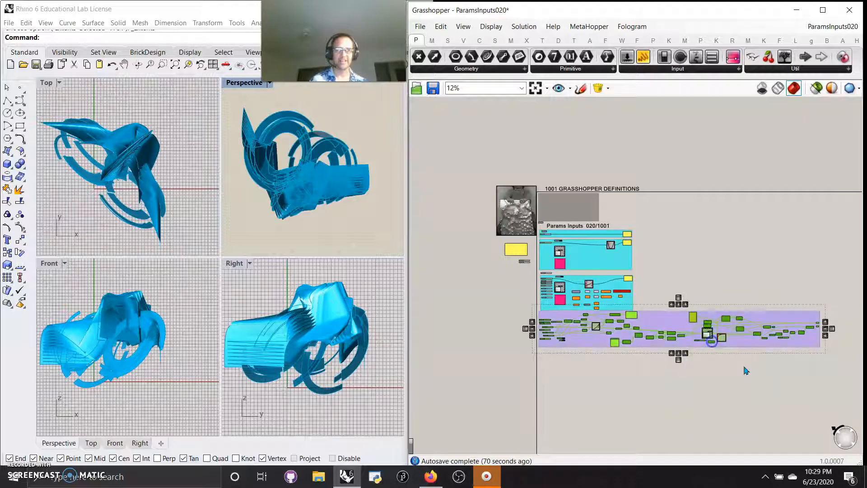
right_click(807, 348)
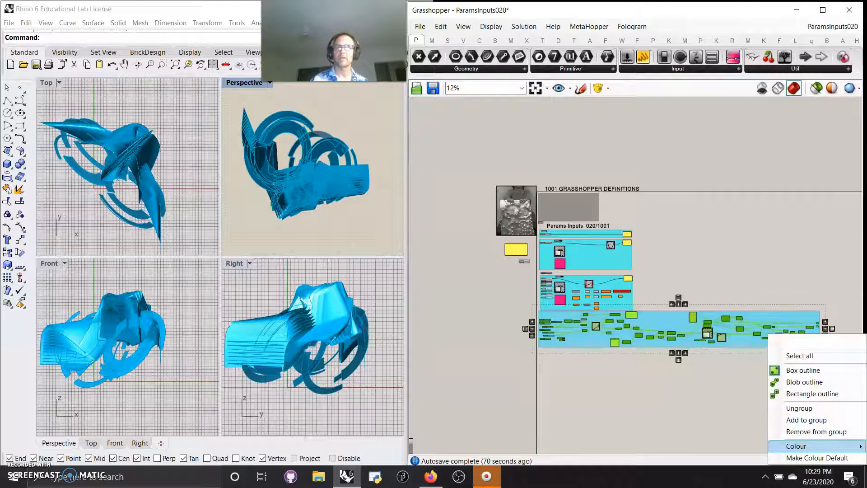
click(773, 258)
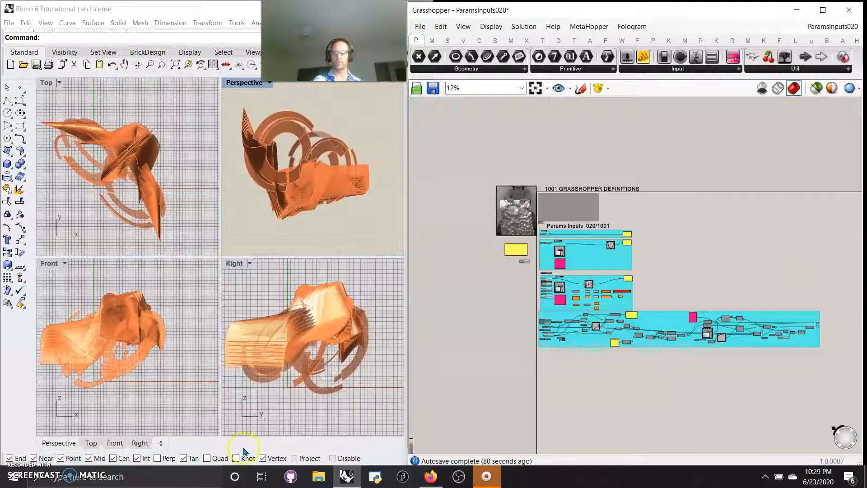